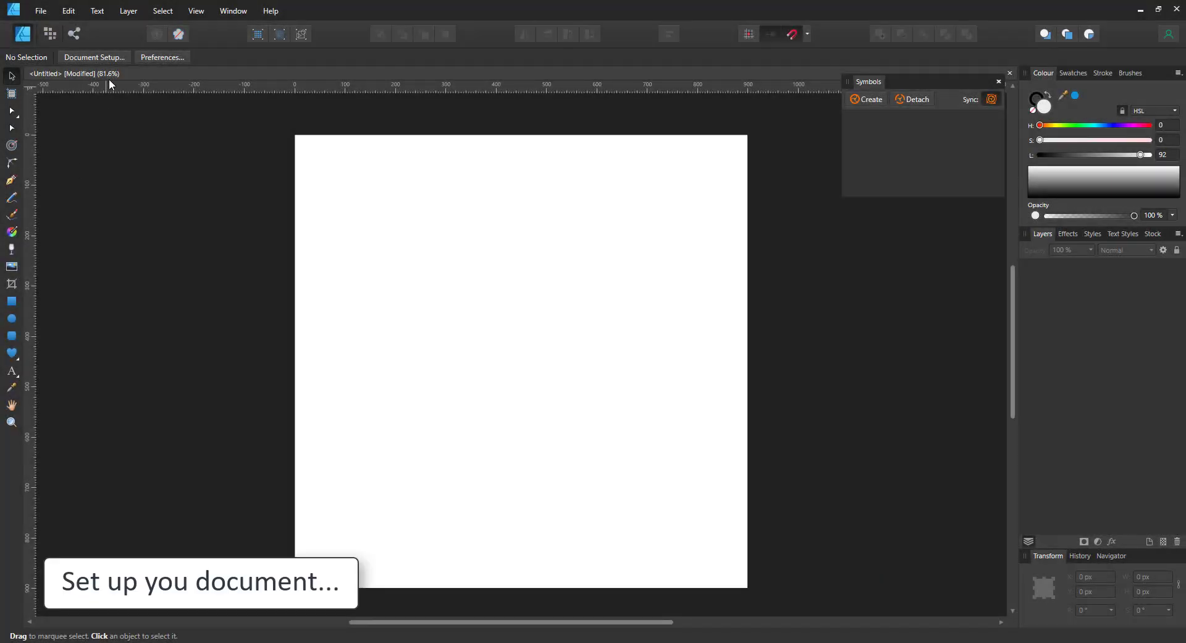
# In Document Setup's Colour settings, turn on Transparent Background for the 900 px document
pyautogui.click(114, 59)
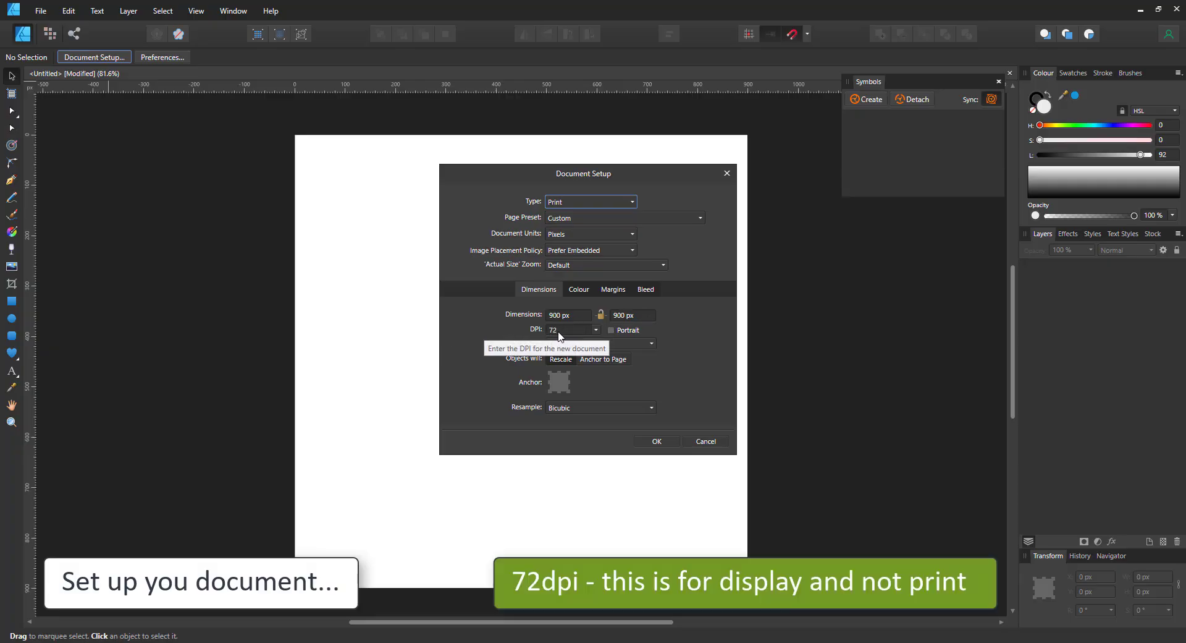
pyautogui.click(577, 289)
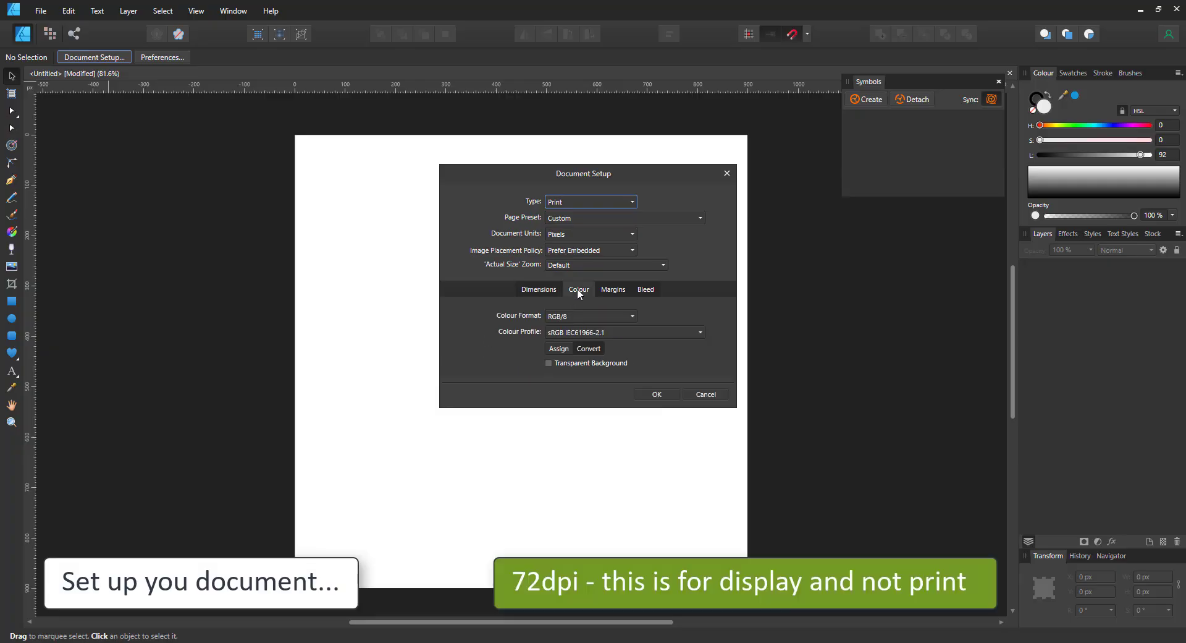
pyautogui.click(592, 364)
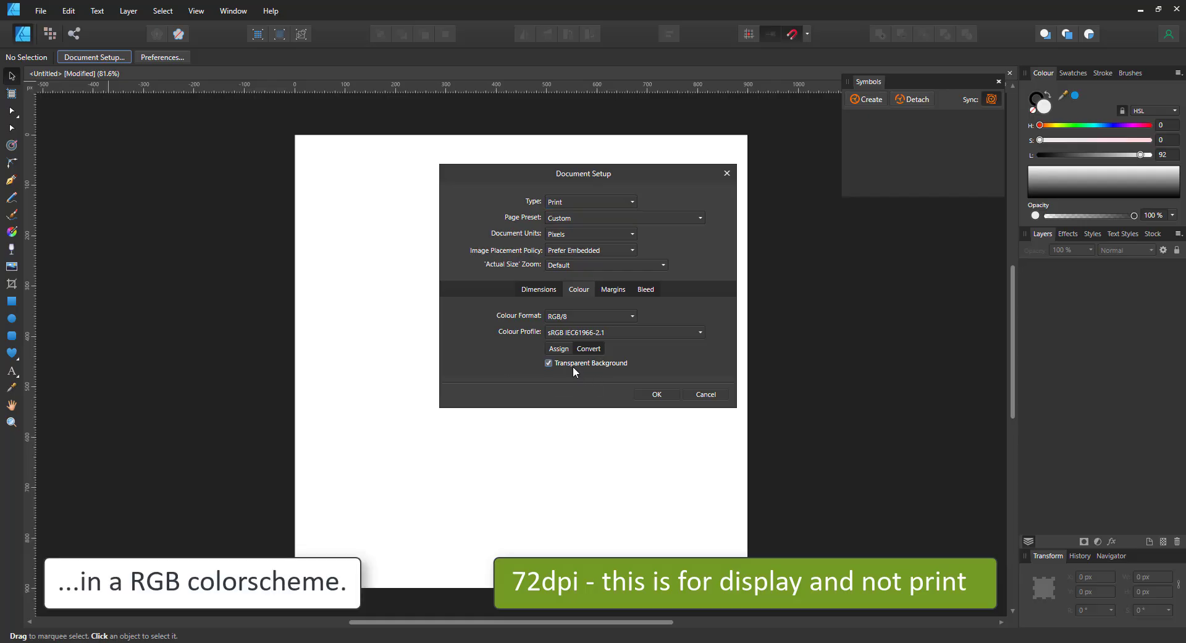
pyautogui.click(649, 394)
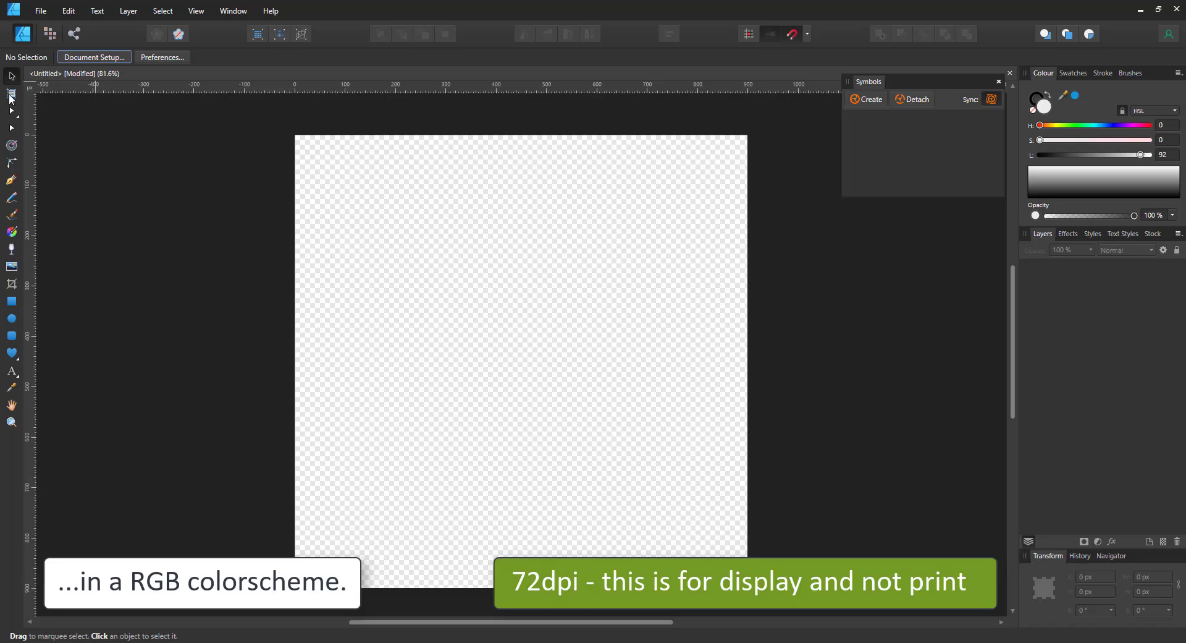
# Insert an artboard from the page and draw a blue-filled rectangle covering it
pyautogui.click(11, 94)
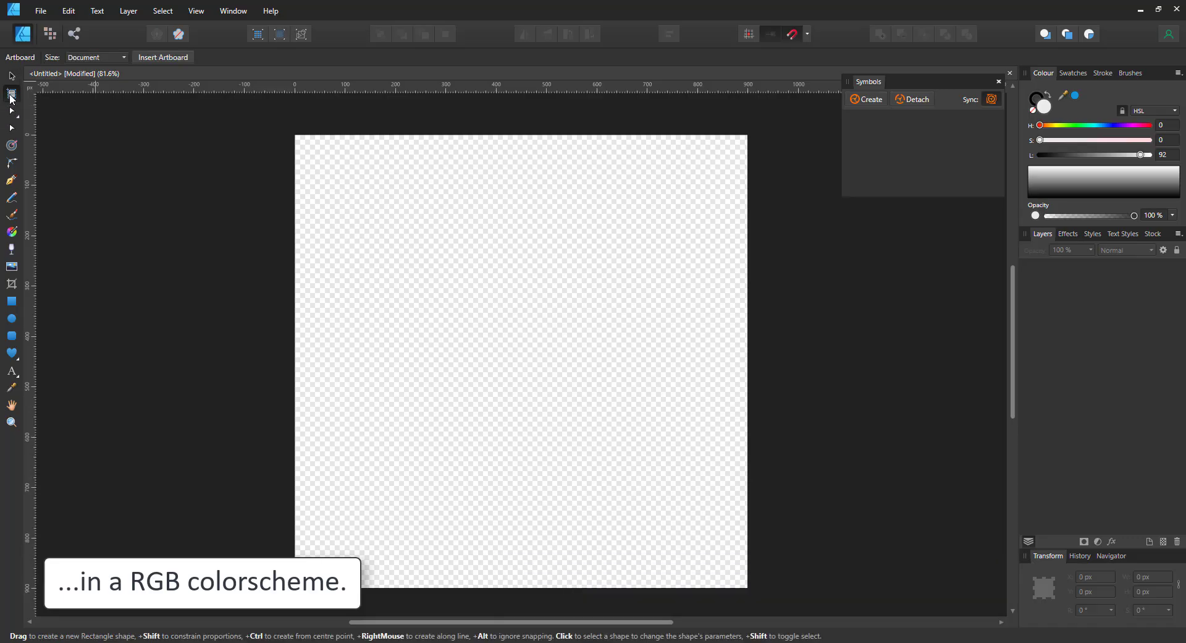
pyautogui.click(150, 57)
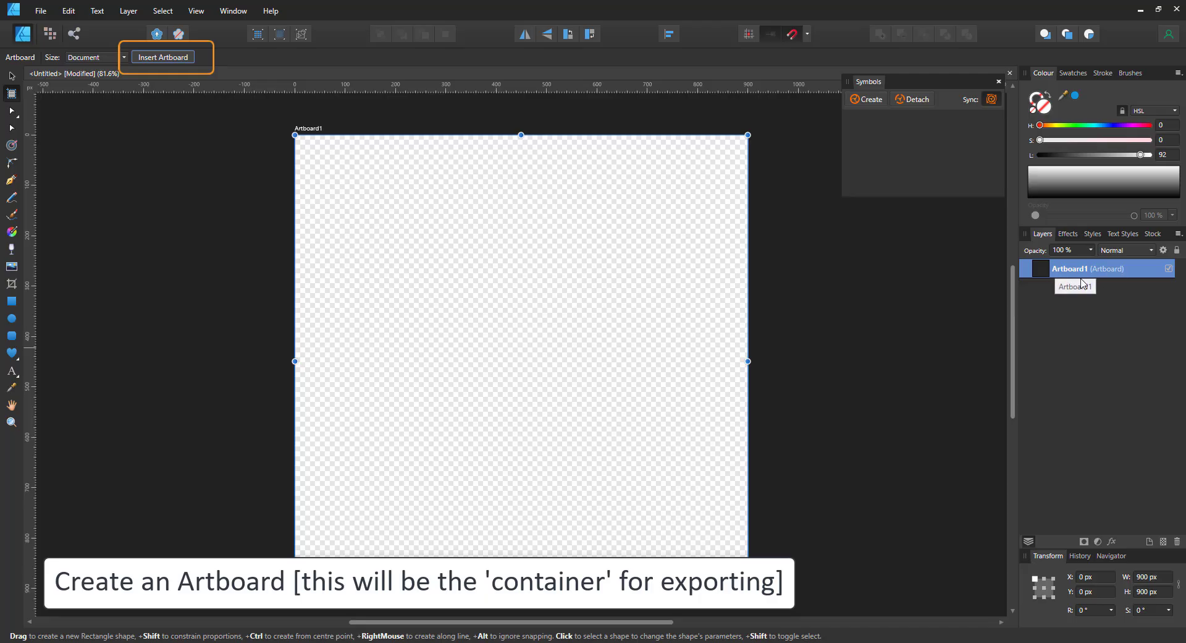
pyautogui.click(11, 301)
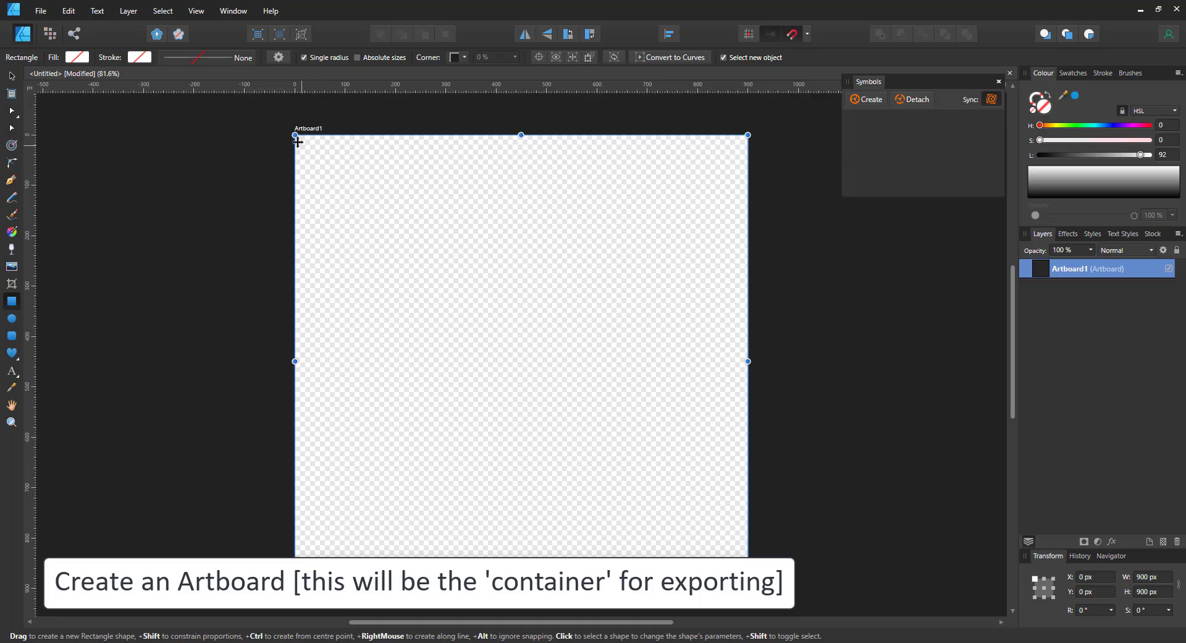
pyautogui.moveTo(276, 128); pyautogui.dragTo(715, 558)
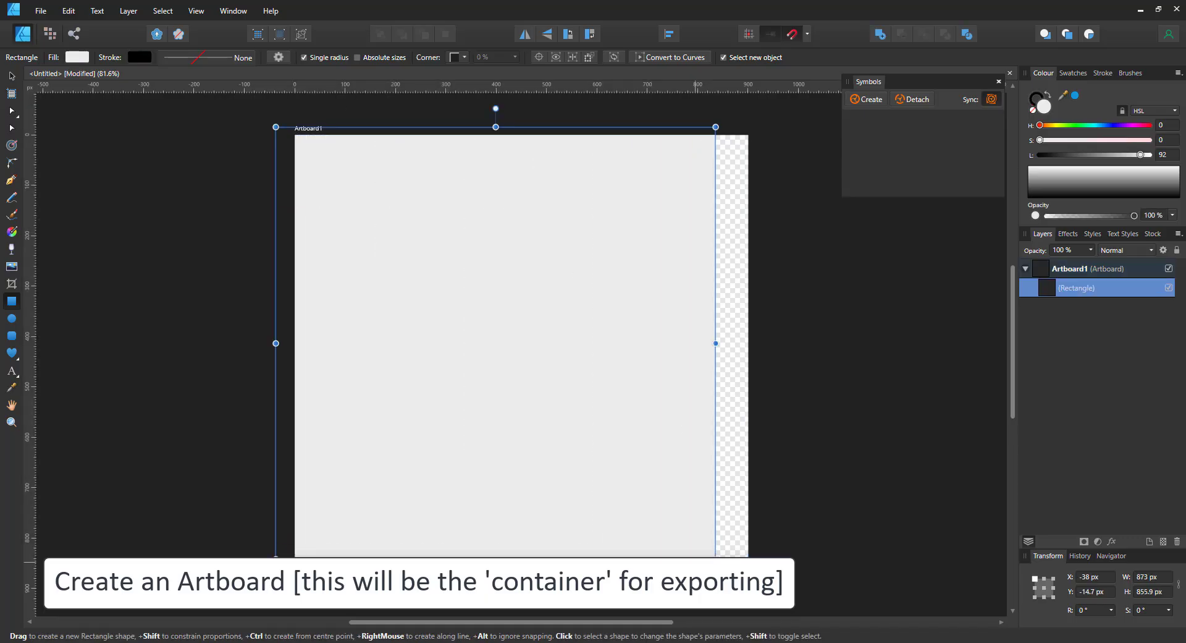
pyautogui.press('v')
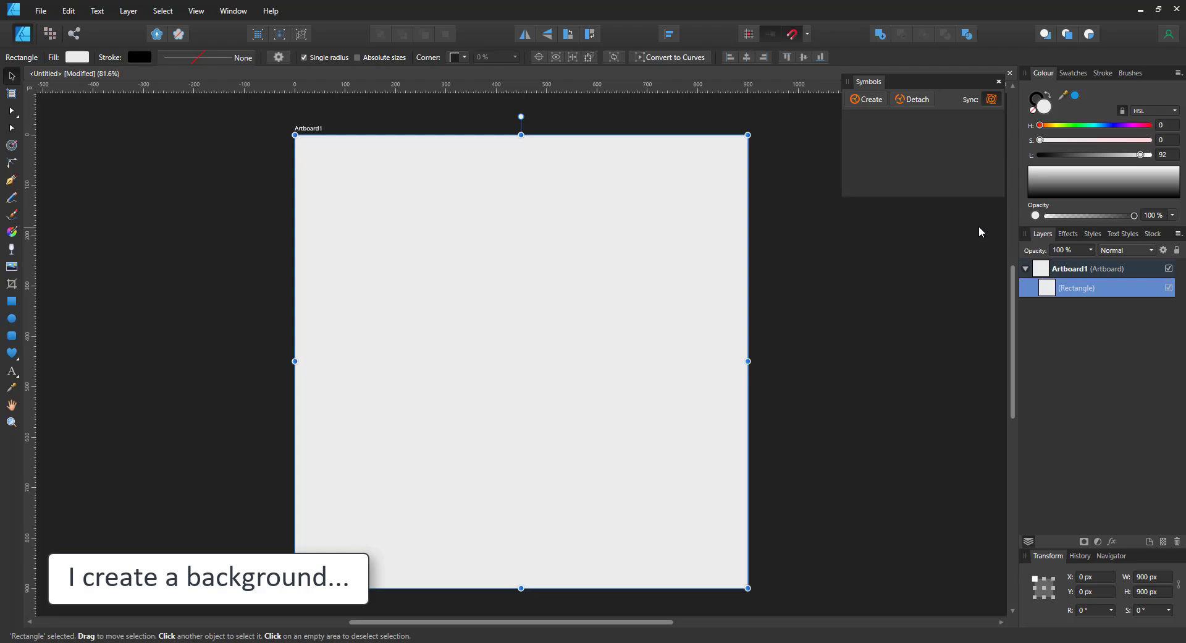
pyautogui.click(1076, 95)
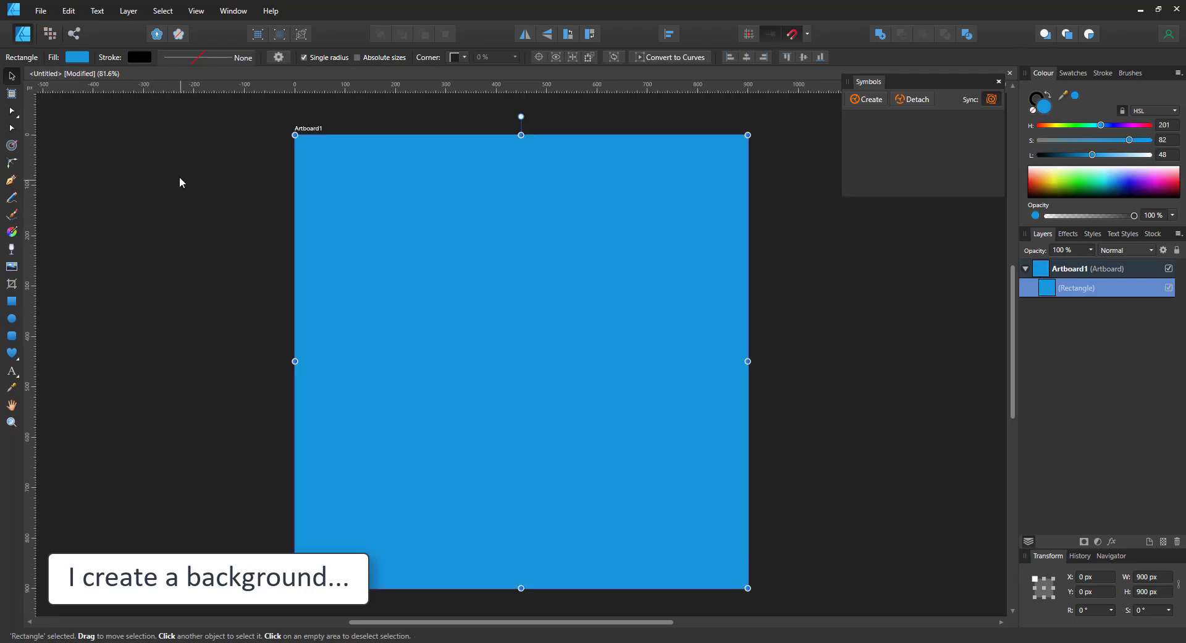
# Round the blue rectangle's corners to about 12%
pyautogui.press('c')
pyautogui.press('a')
pyautogui.click(448, 56)
pyautogui.click(454, 87)
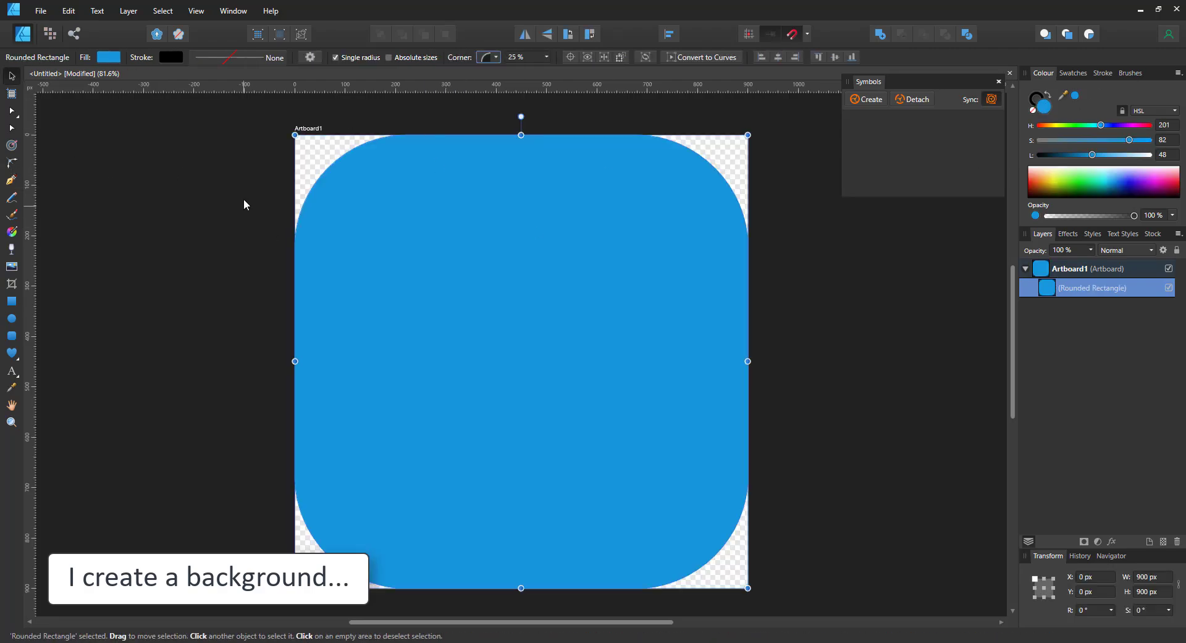
pyautogui.moveTo(326, 193); pyautogui.dragTo(309, 151)
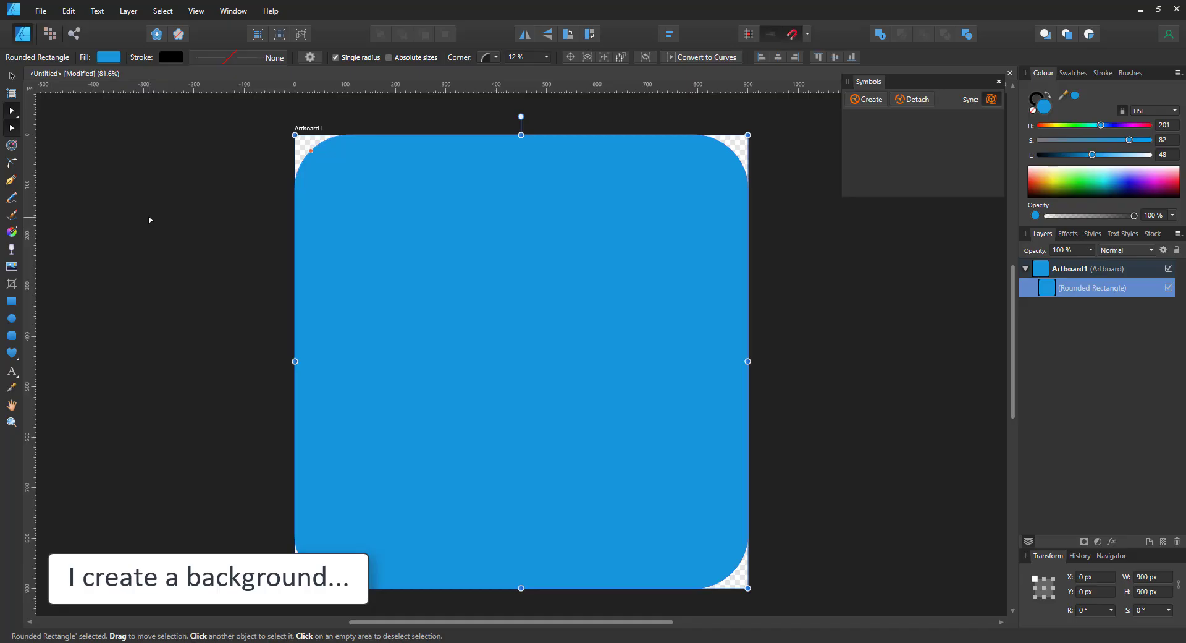
pyautogui.click(148, 220)
pyautogui.click(12, 181)
pyautogui.press('v')
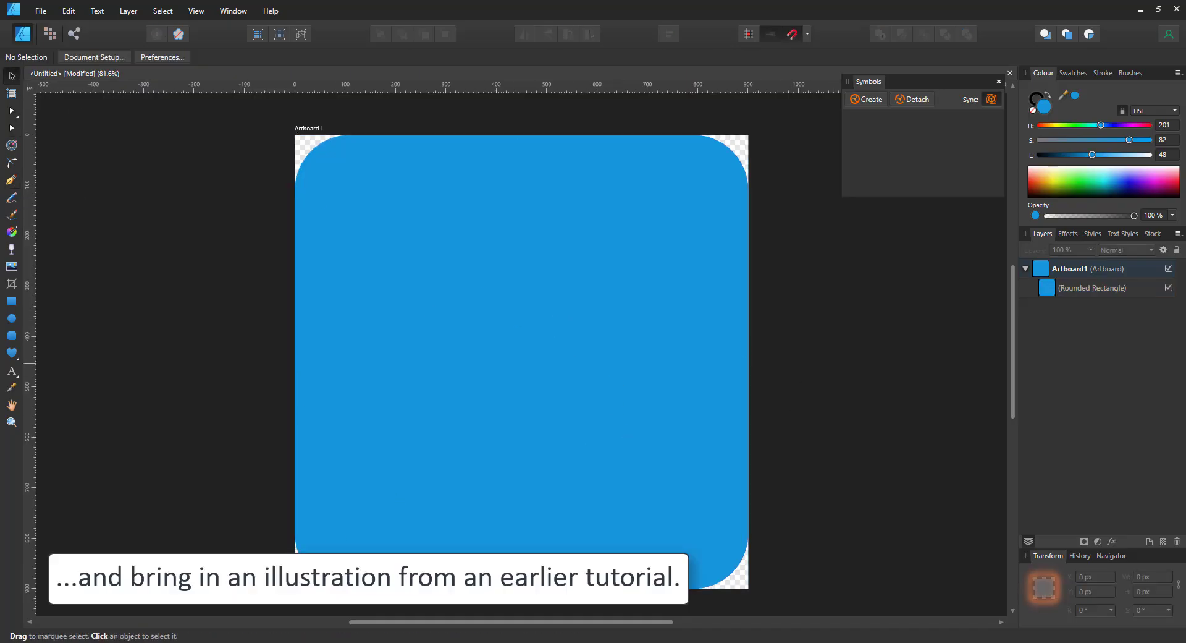
# Paste the goldfish from the earlier illustration onto the artboard
pyautogui.hotkey('ctrl', 'v')
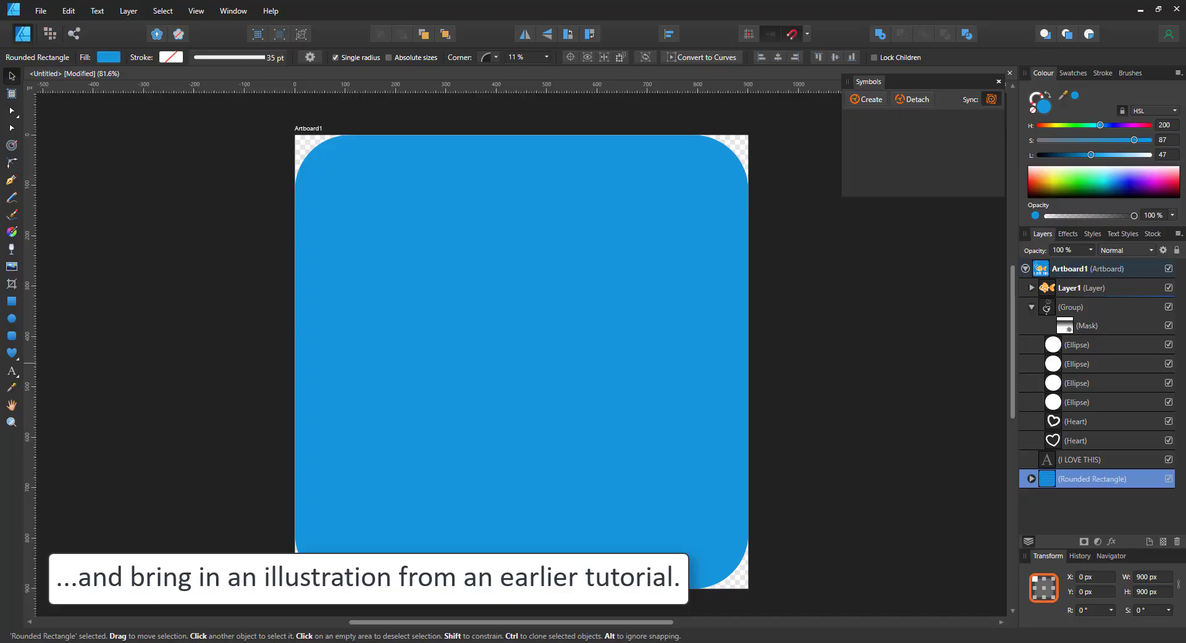
pyautogui.click(1074, 292)
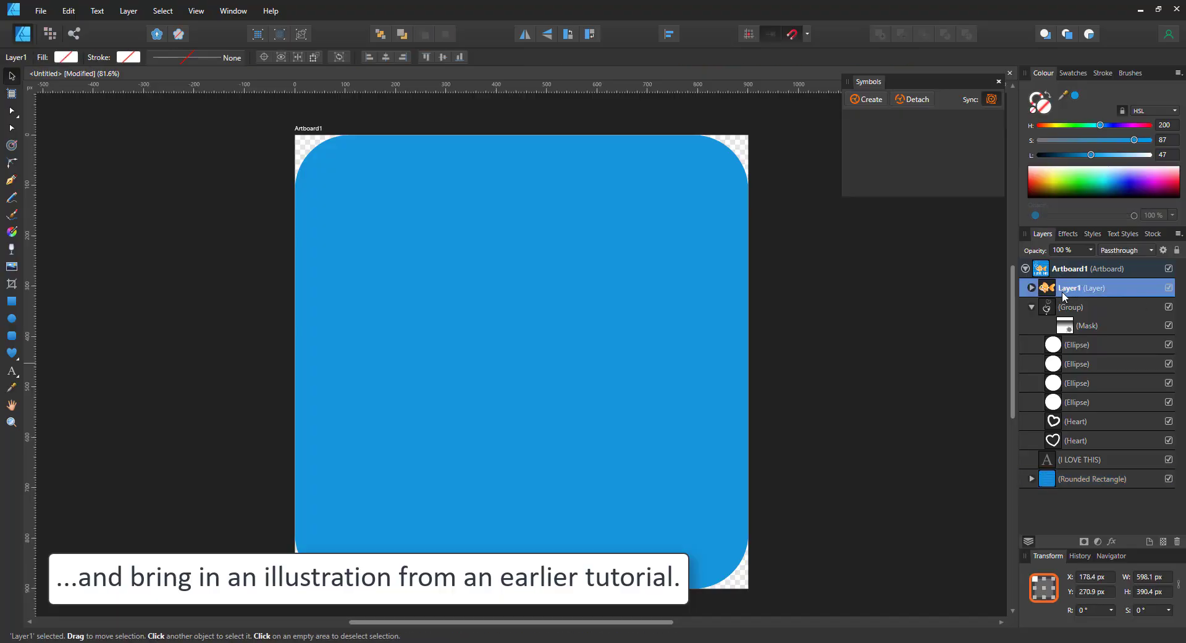
pyautogui.hotkey('ctrl', 'z')
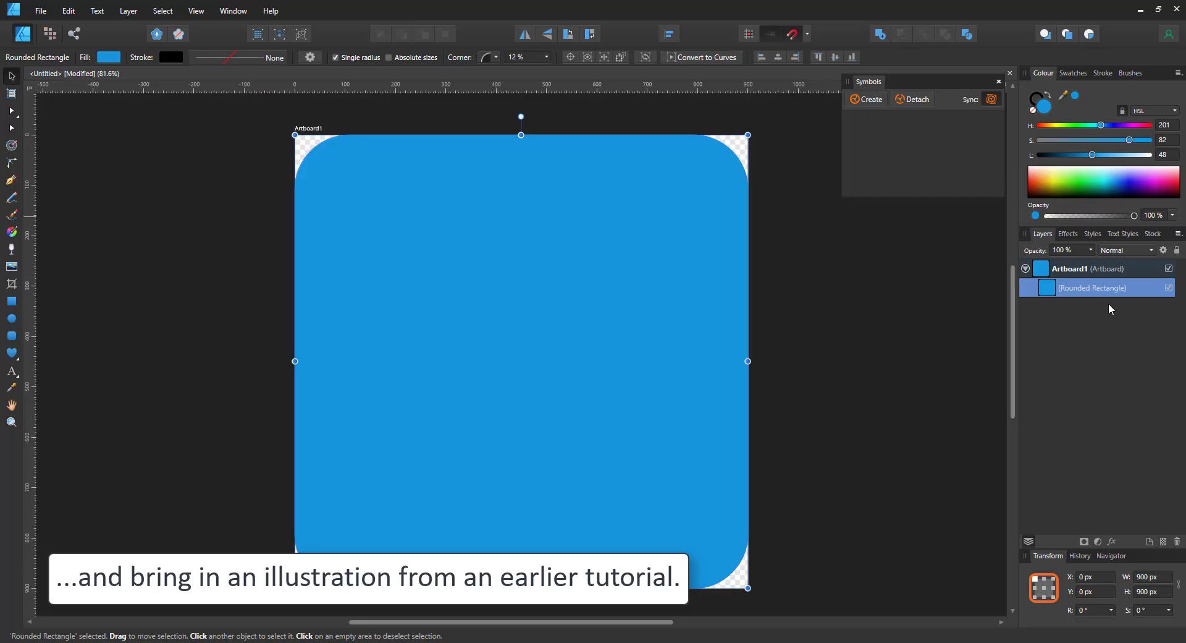
pyautogui.hotkey('ctrl', 'v')
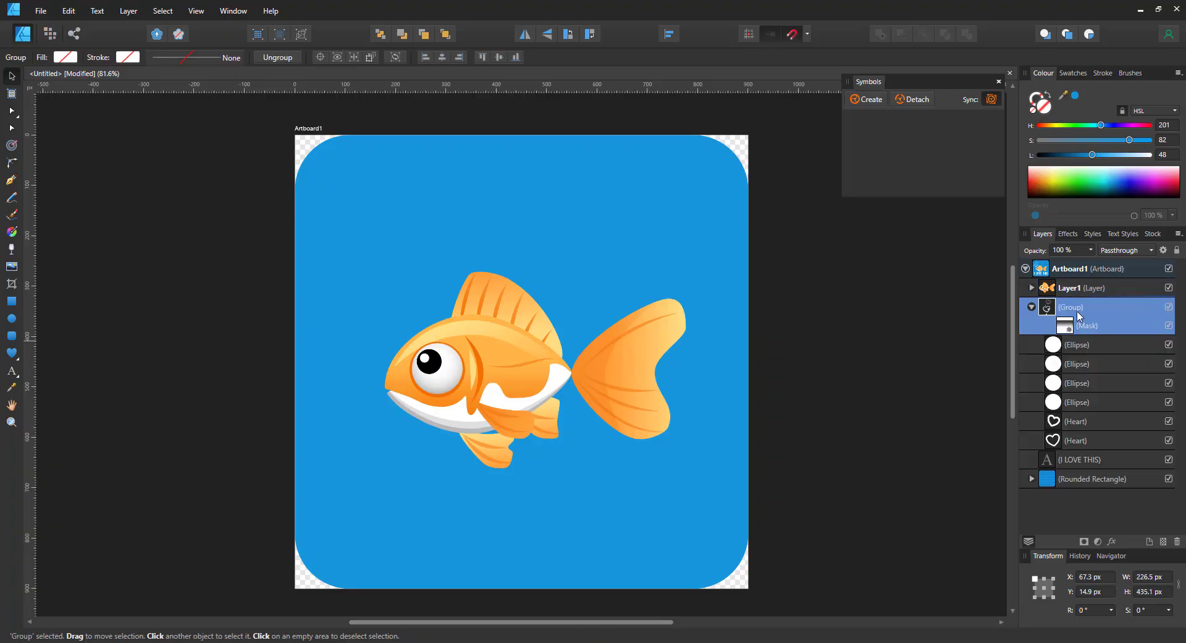
pyautogui.doubleClick(1084, 306)
pyautogui.press('Escape')
# Paste the group of white heart-shaped bubbles beside the goldfish
pyautogui.click(916, 312)
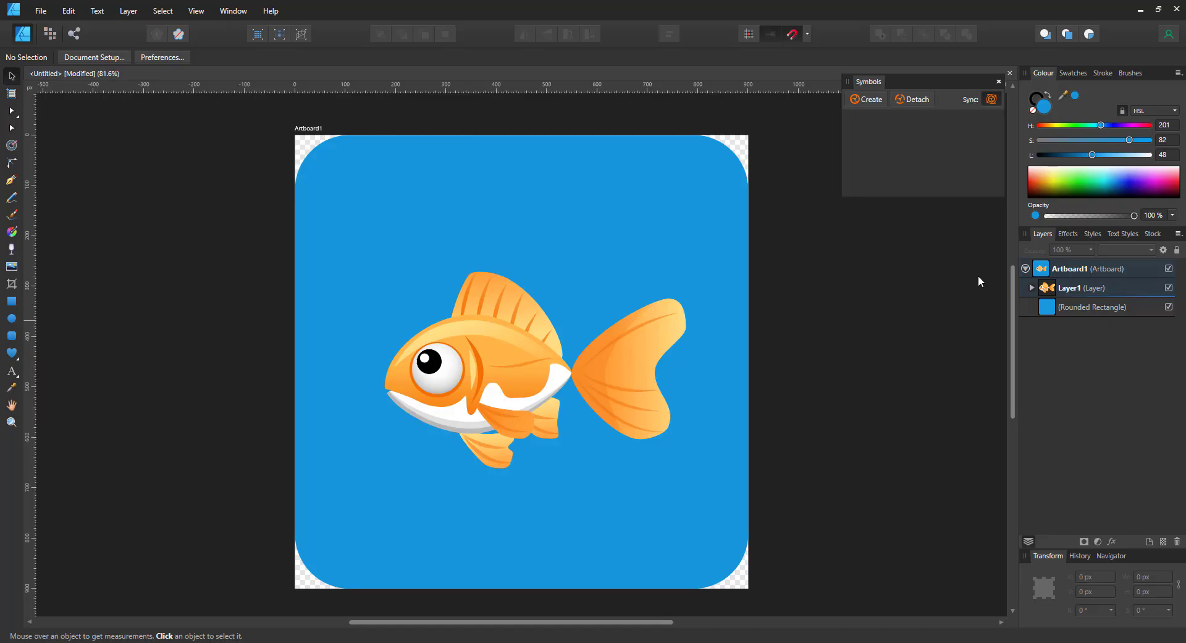
pyautogui.click(709, 258)
pyautogui.hotkey('ctrl', 'v')
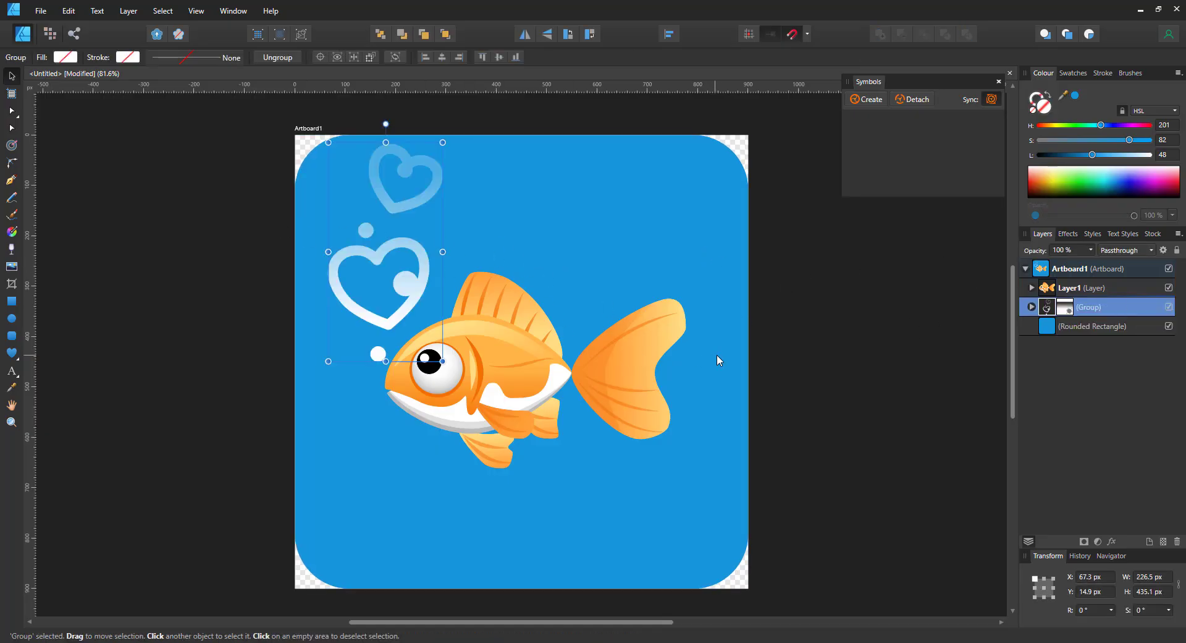
pyautogui.click(210, 356)
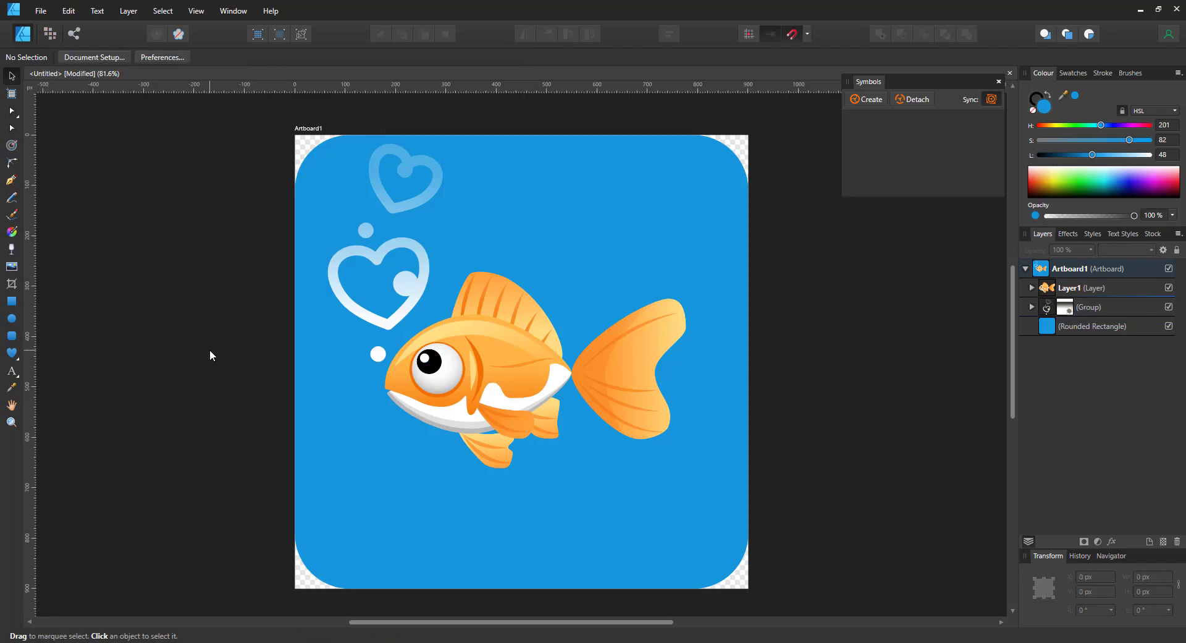
# Draw a horizontal line across the lower artboard and clip it inside the Rounded Rectangle layer
pyautogui.click(11, 180)
pyautogui.click(294, 490)
pyautogui.click(748, 490)
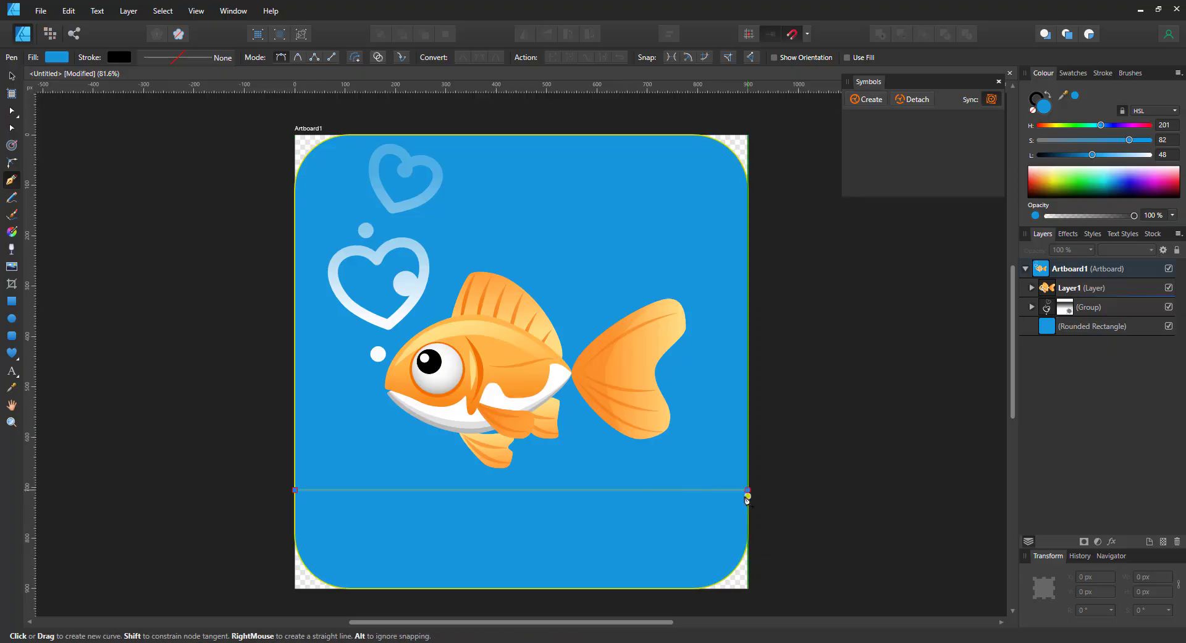
pyautogui.moveTo(1088, 296); pyautogui.dragTo(1081, 349)
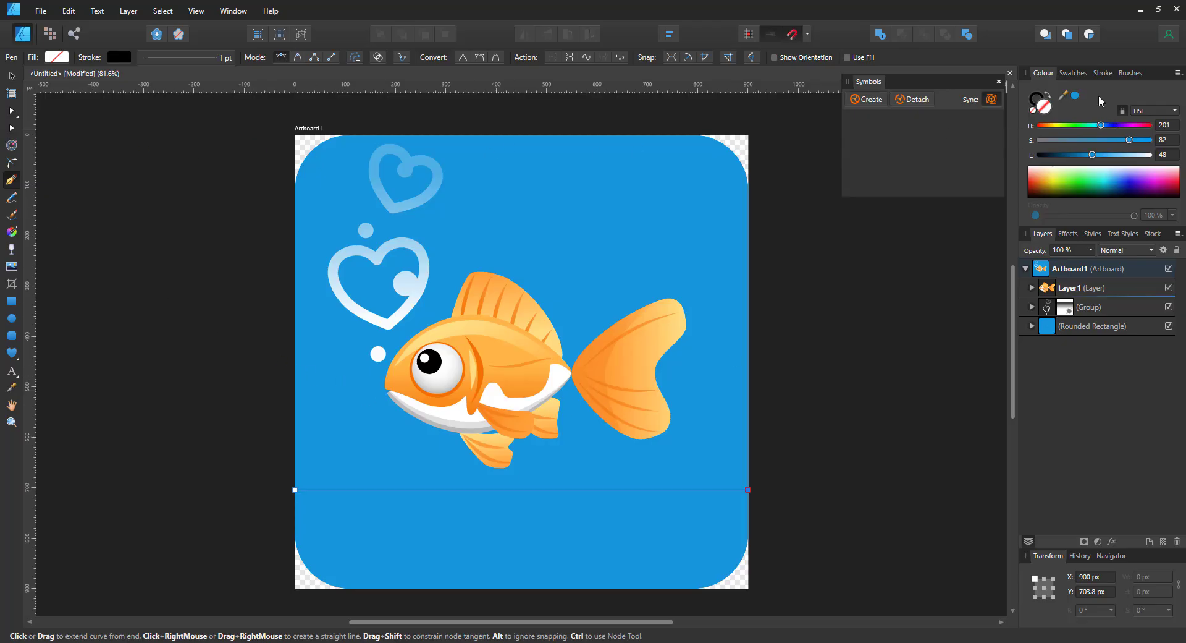
# Give the line a darker blue stroke with 80 pt width
pyautogui.click(1037, 97)
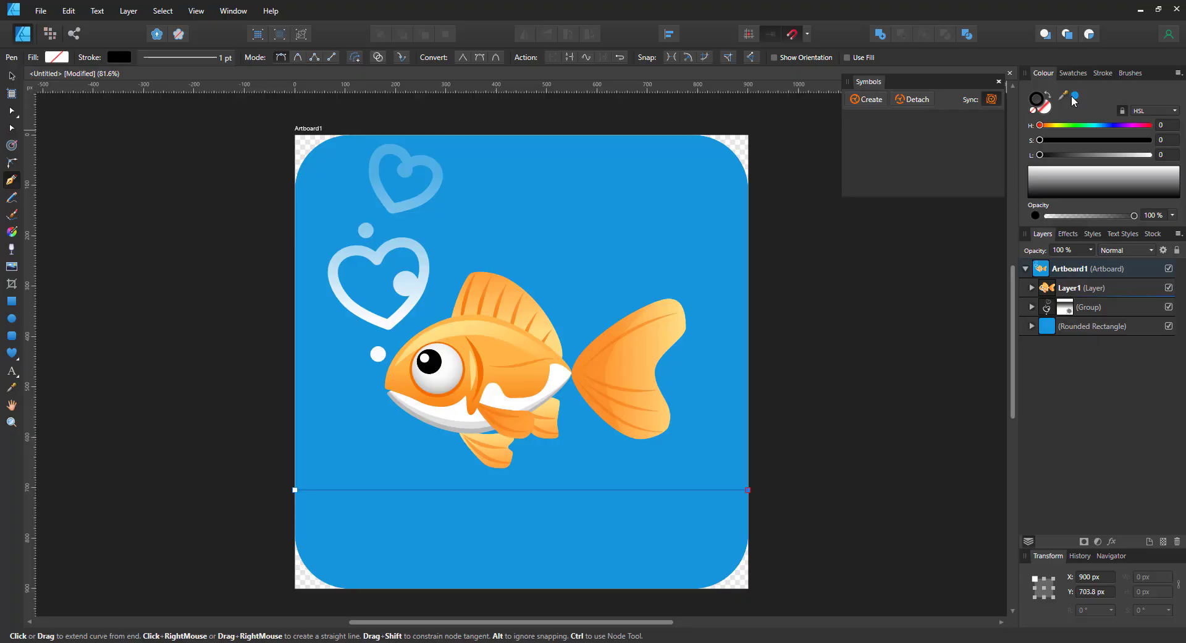
pyautogui.click(1074, 97)
pyautogui.moveTo(1088, 159); pyautogui.dragTo(1085, 159)
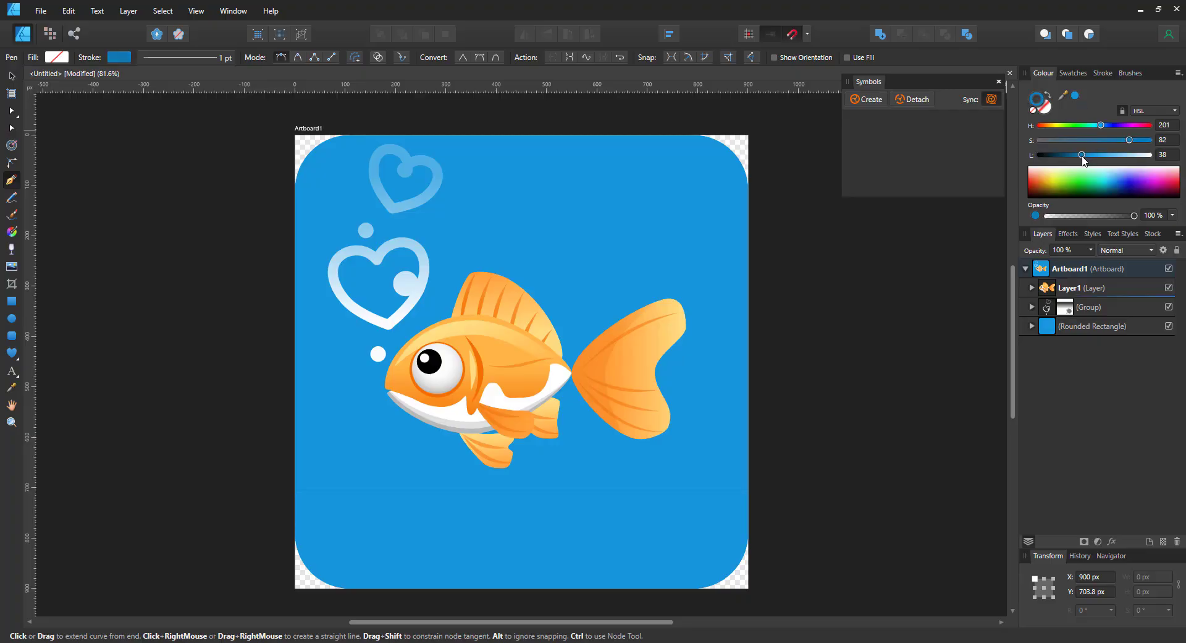
pyautogui.click(200, 58)
pyautogui.click(237, 102)
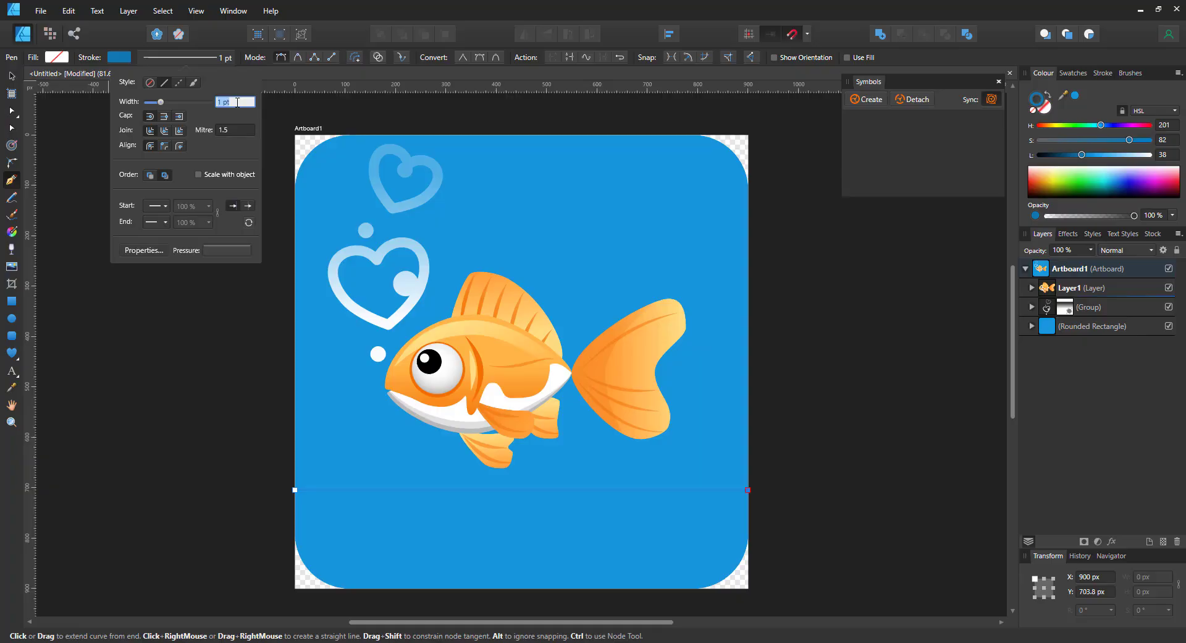
pyautogui.press('Return')
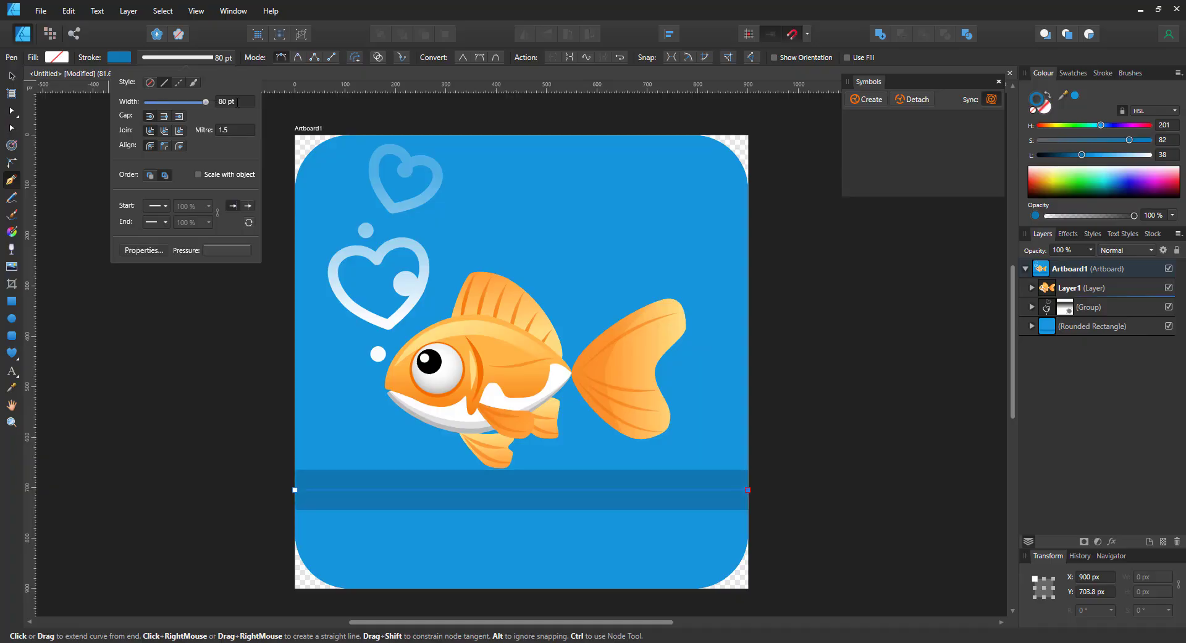
pyautogui.click(17, 127)
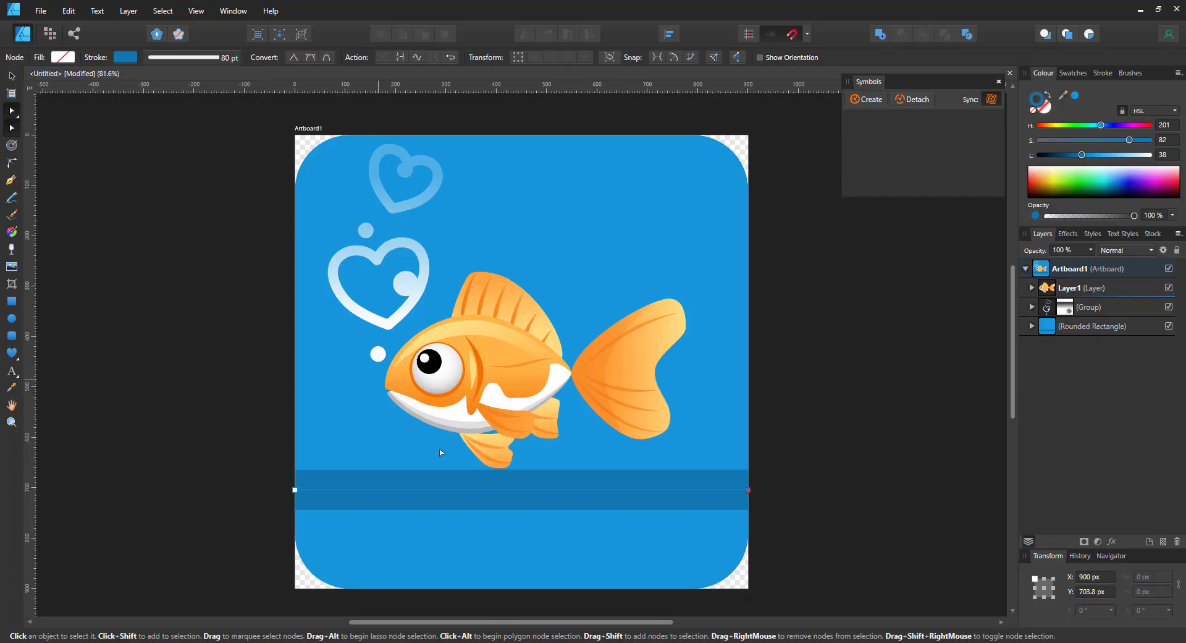
# Add six nodes along the band and space all nodes evenly across its width
pyautogui.click(333, 490)
pyautogui.click(360, 490)
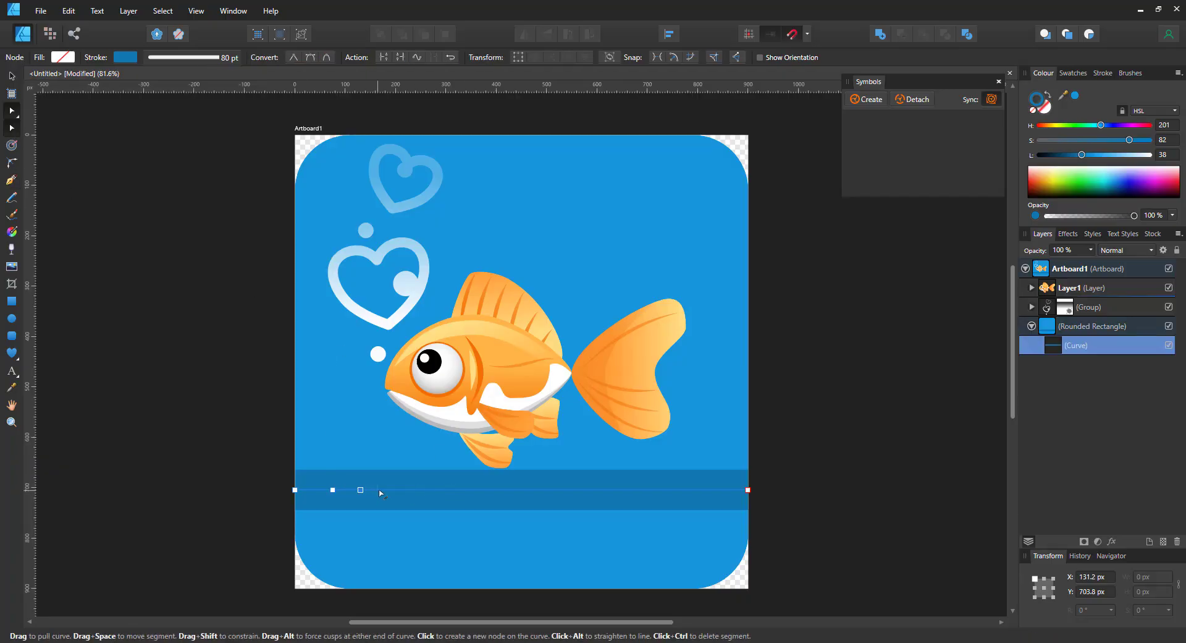
pyautogui.click(407, 489)
pyautogui.click(424, 490)
pyautogui.click(452, 490)
pyautogui.click(475, 489)
pyautogui.moveTo(159, 419); pyautogui.dragTo(849, 558)
pyautogui.click(669, 34)
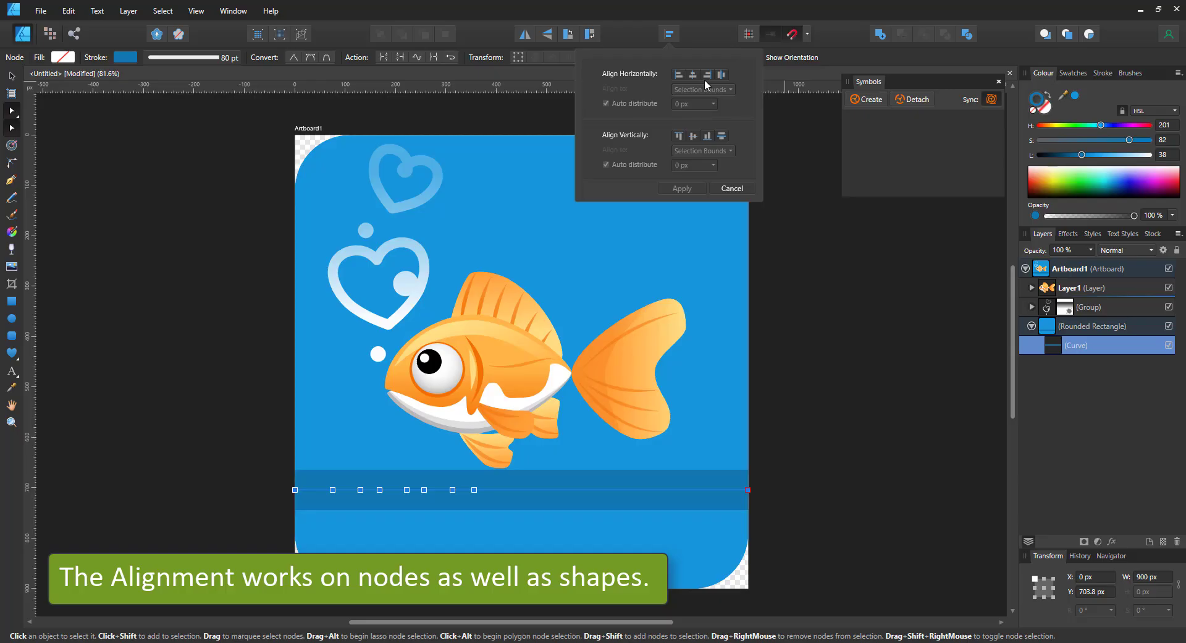
pyautogui.click(721, 76)
pyautogui.click(692, 192)
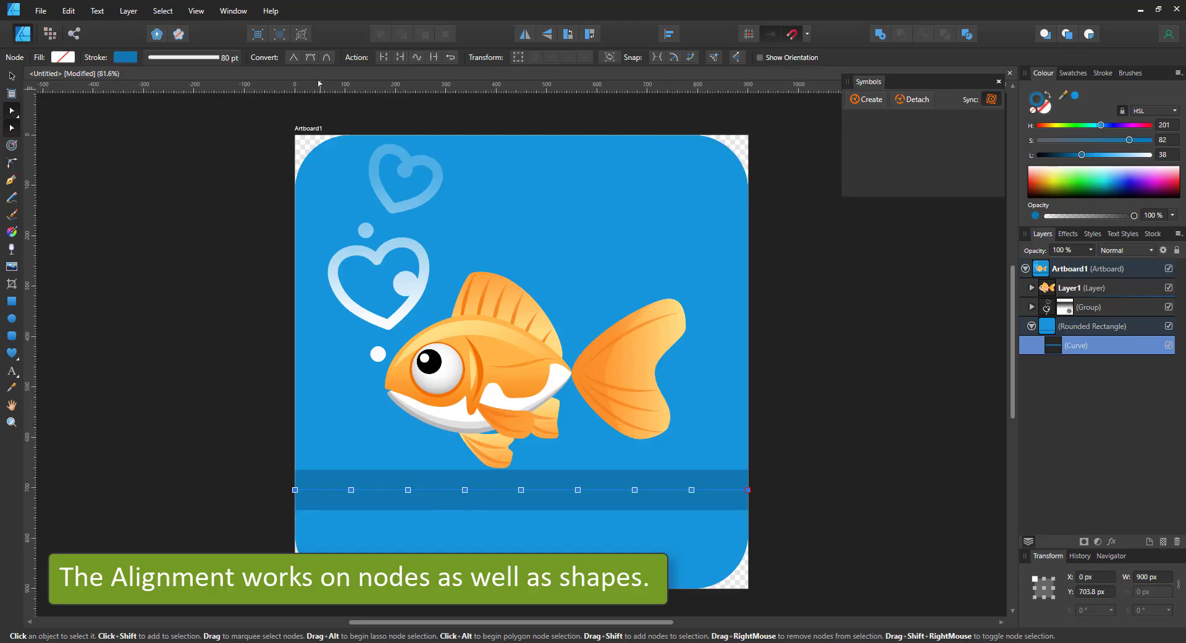
# Make the nodes smooth and lift every other node to form wave crests
pyautogui.click(311, 58)
pyautogui.click(351, 489)
pyautogui.keyDown('shift'); pyautogui.click(465, 490); pyautogui.keyUp('shift')
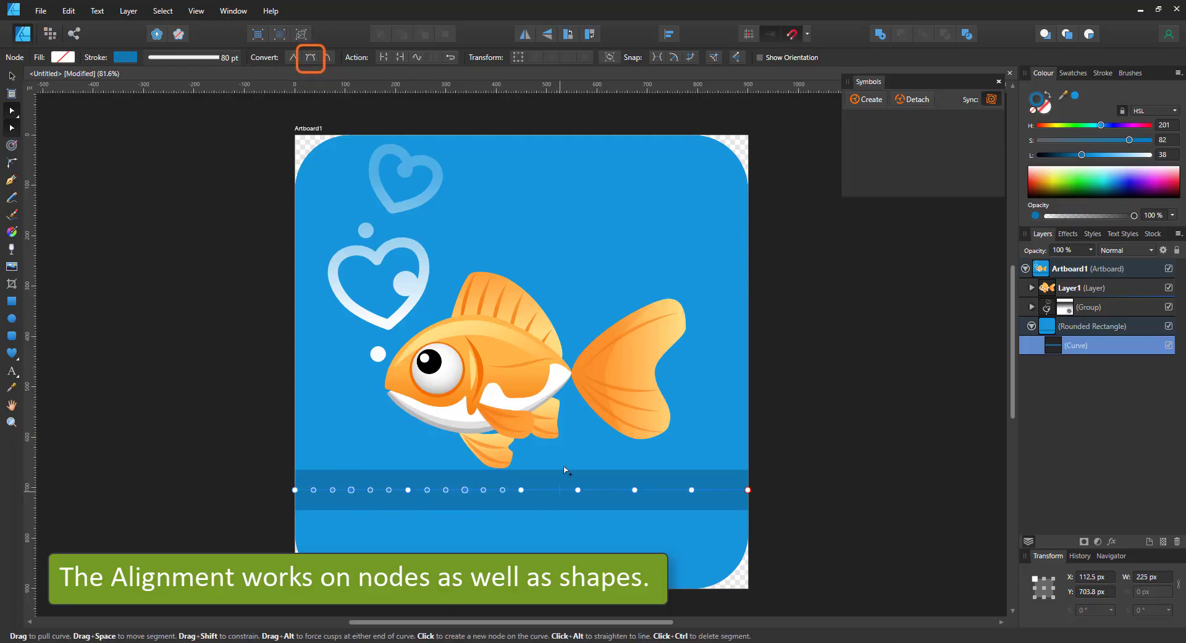
pyautogui.keyDown('shift'); pyautogui.click(578, 490); pyautogui.keyUp('shift')
pyautogui.keyDown('shift'); pyautogui.click(691, 489); pyautogui.keyUp('shift')
pyautogui.moveTo(690, 492); pyautogui.dragTo(688, 472)
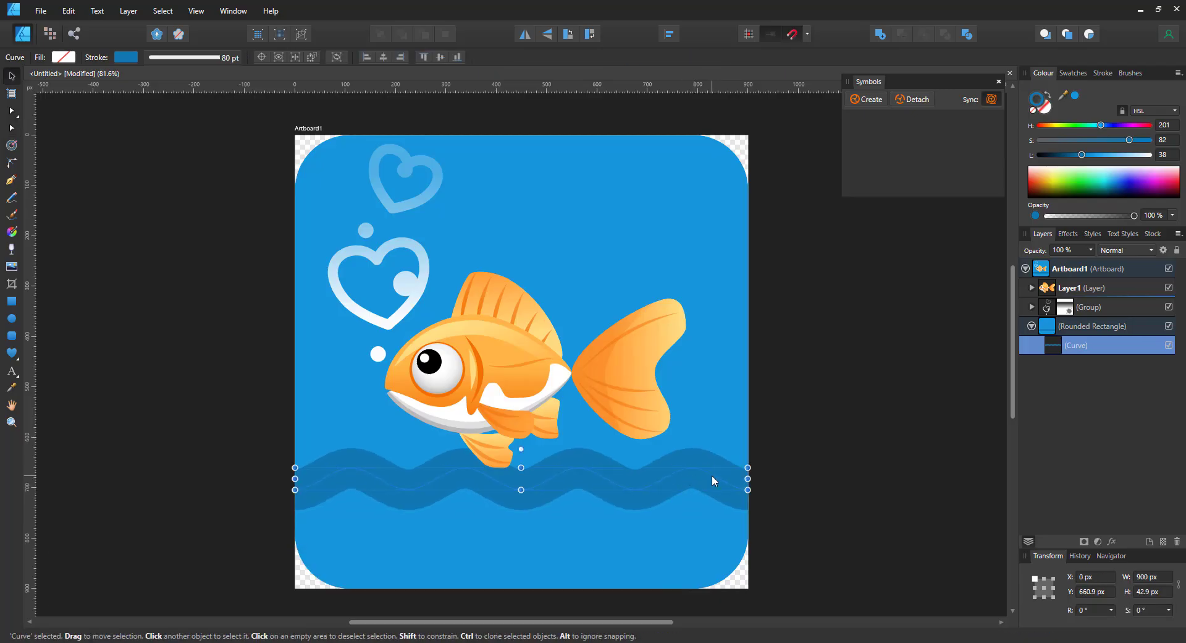
# Duplicate the wave with Ctrl+J, stacking left-aligned copies upward across the background
pyautogui.press('v')
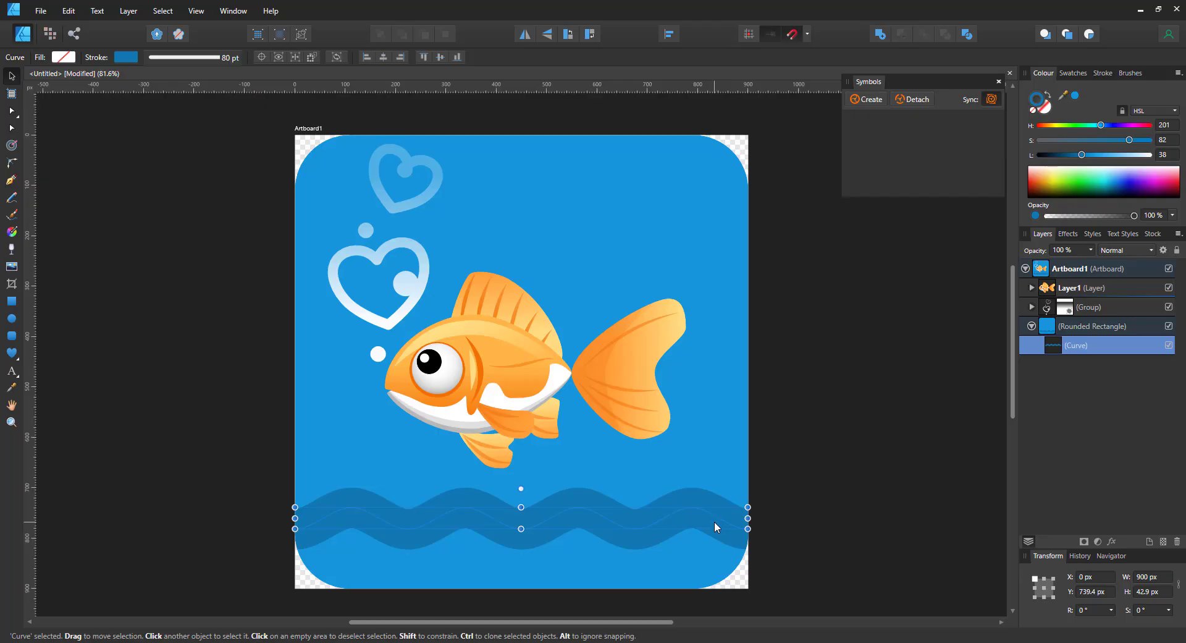
pyautogui.hotkey('ctrl', 'j')
pyautogui.moveTo(714, 520); pyautogui.dragTo(718, 436)
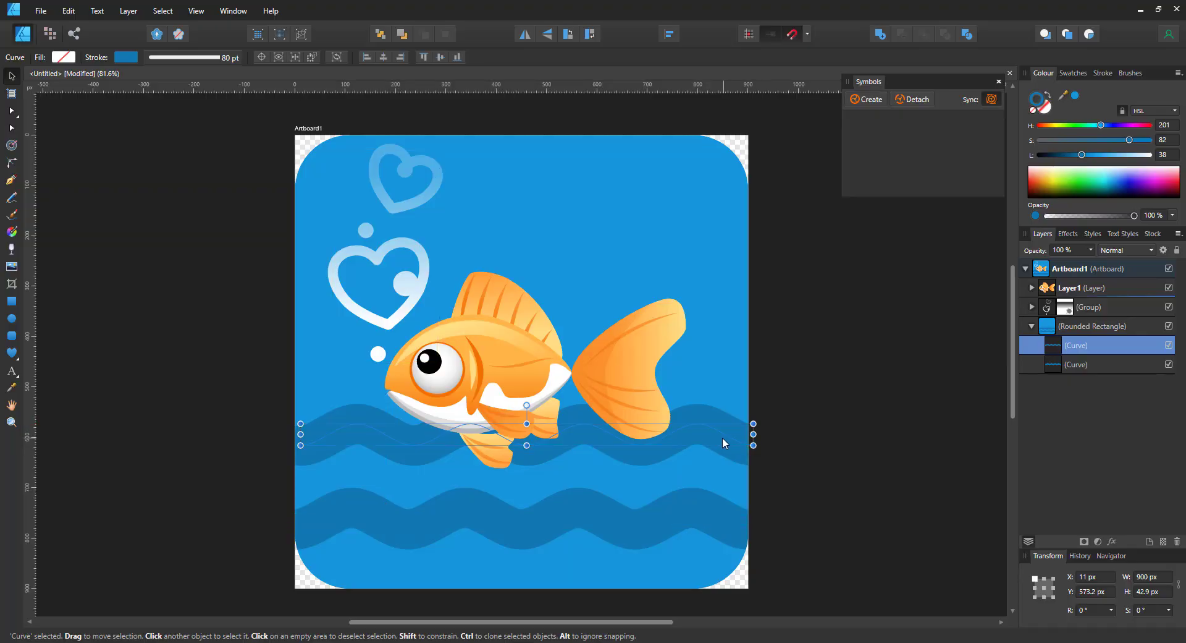
pyautogui.moveTo(718, 437); pyautogui.dragTo(711, 433)
pyautogui.hotkey('ctrl', 'j')
pyautogui.hotkey('ctrl', 'j')
pyautogui.hotkey('ctrl', 'j')
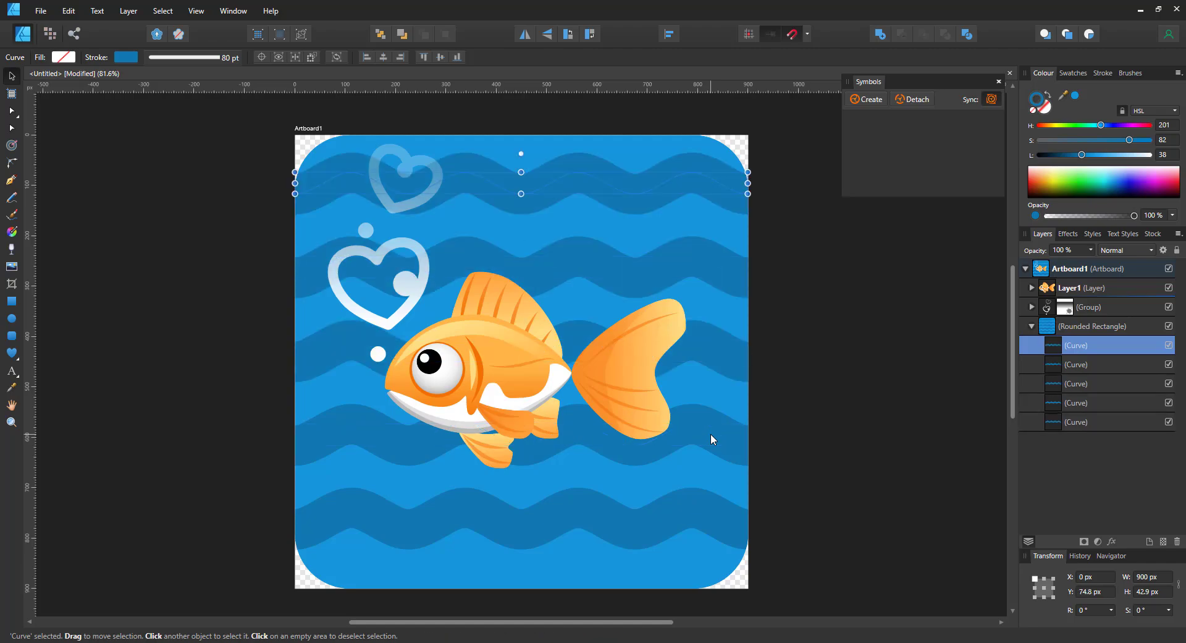
# Set all five wave curves to 50% opacity
pyautogui.keyDown('shift'); pyautogui.click(1114, 409); pyautogui.keyUp('shift')
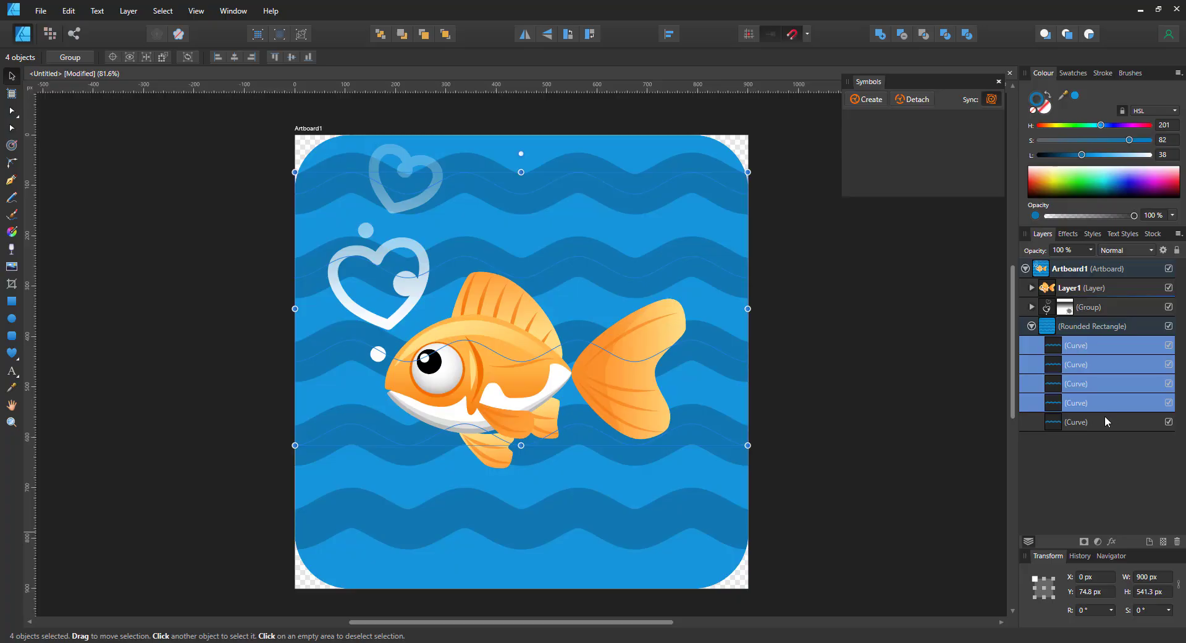
pyautogui.keyDown('shift'); pyautogui.click(1105, 421); pyautogui.keyUp('shift')
pyautogui.press('5')
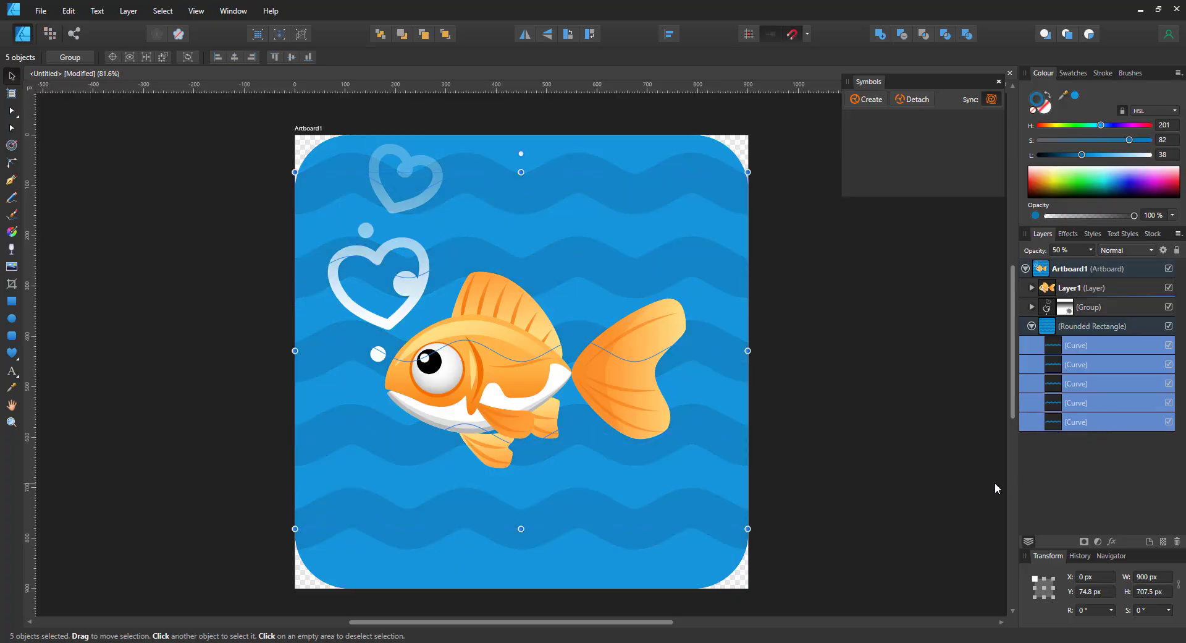
pyautogui.click(857, 460)
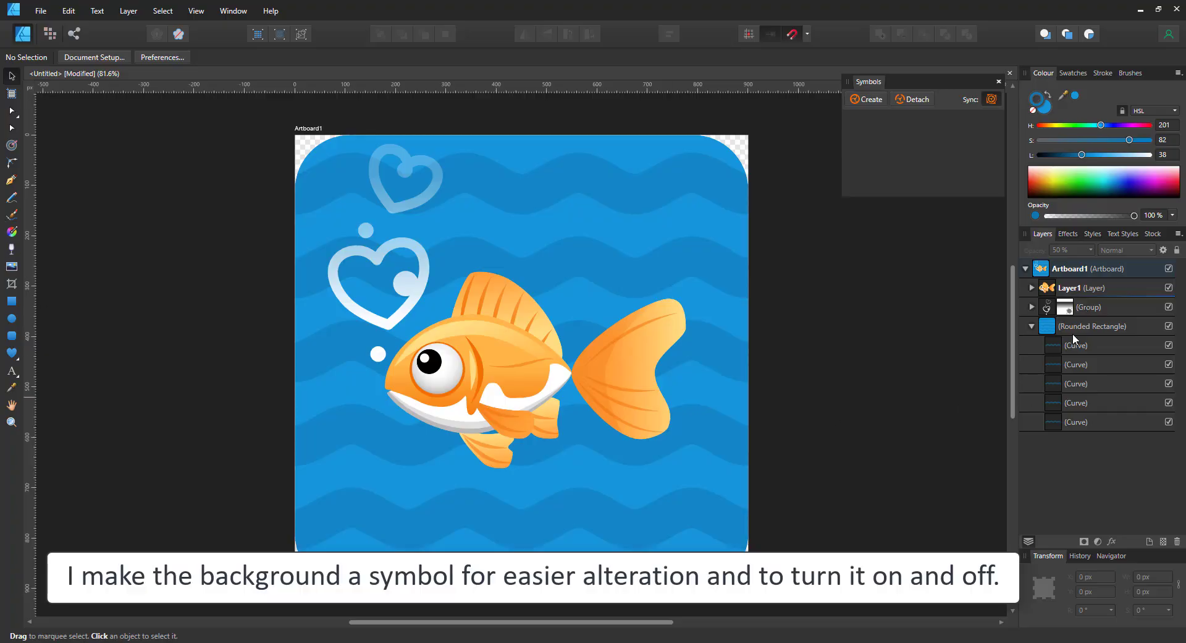
# Create a symbol from the Rounded Rectangle background and toggle its contents' visibility off and on
pyautogui.click(1064, 331)
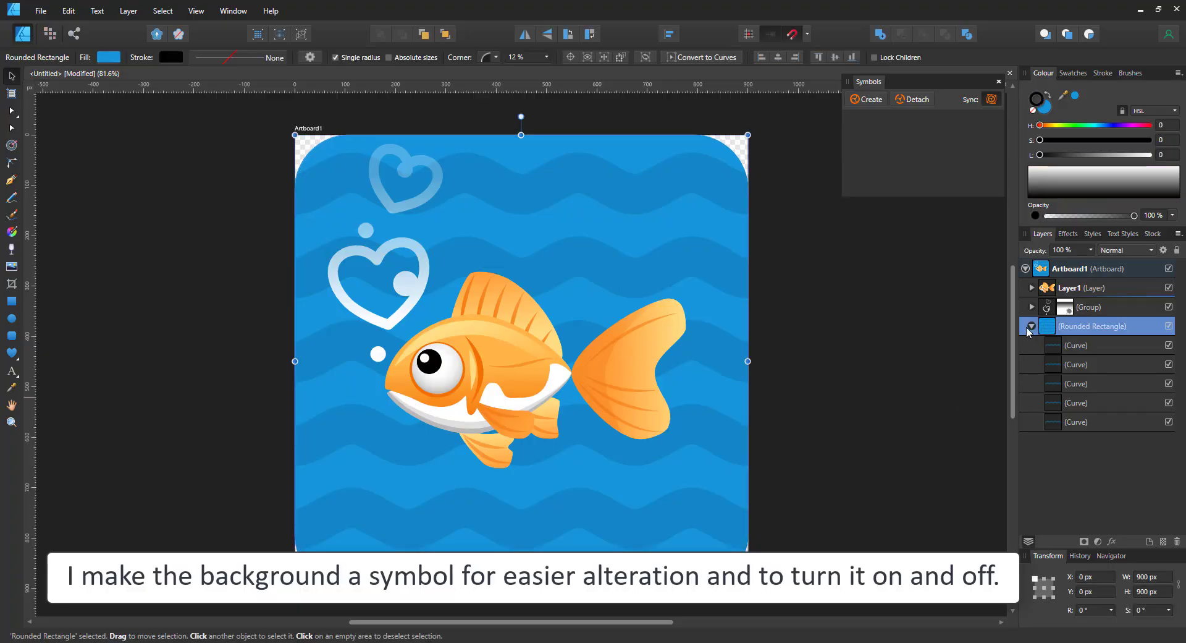
pyautogui.click(873, 104)
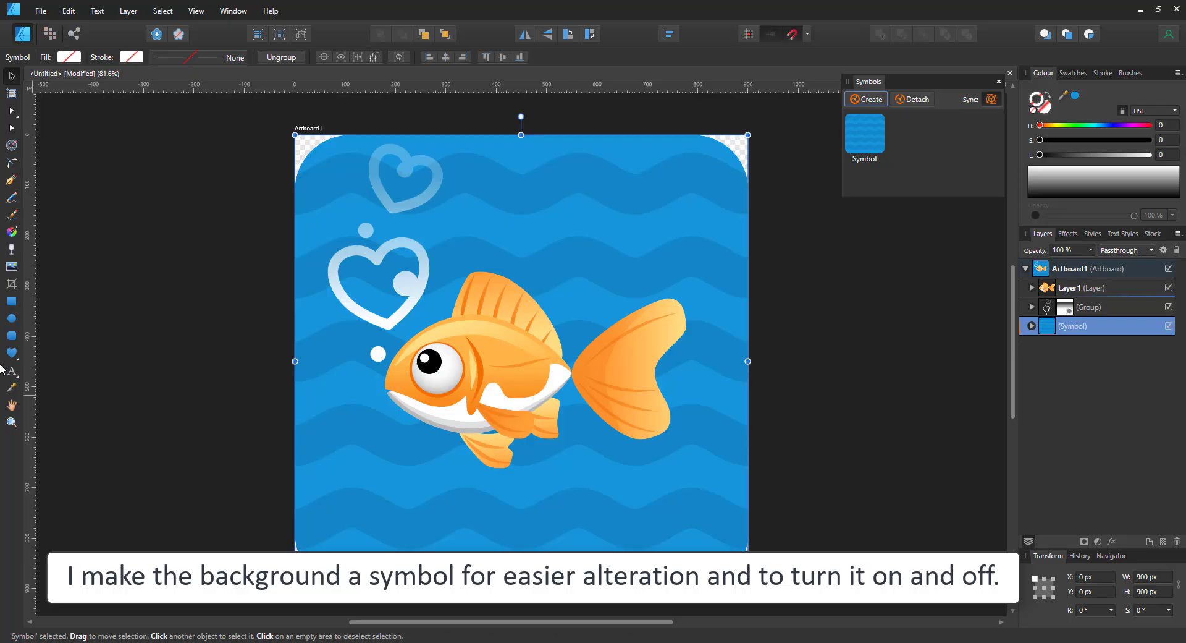
pyautogui.click(1032, 326)
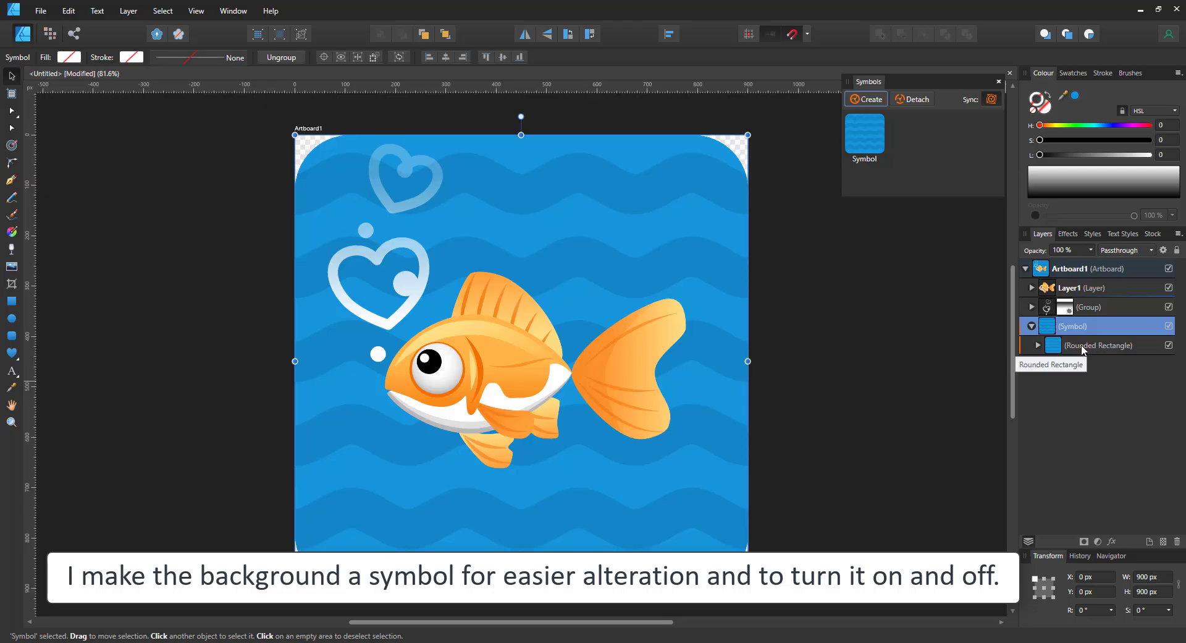
pyautogui.click(1169, 345)
pyautogui.click(1168, 346)
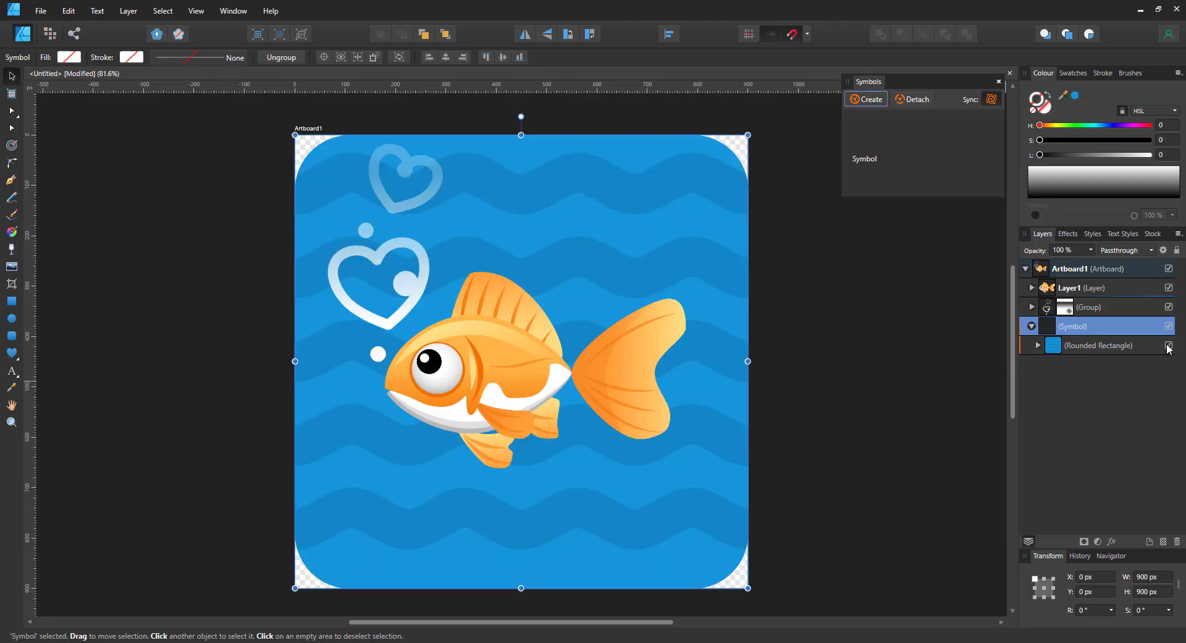
pyautogui.click(11, 372)
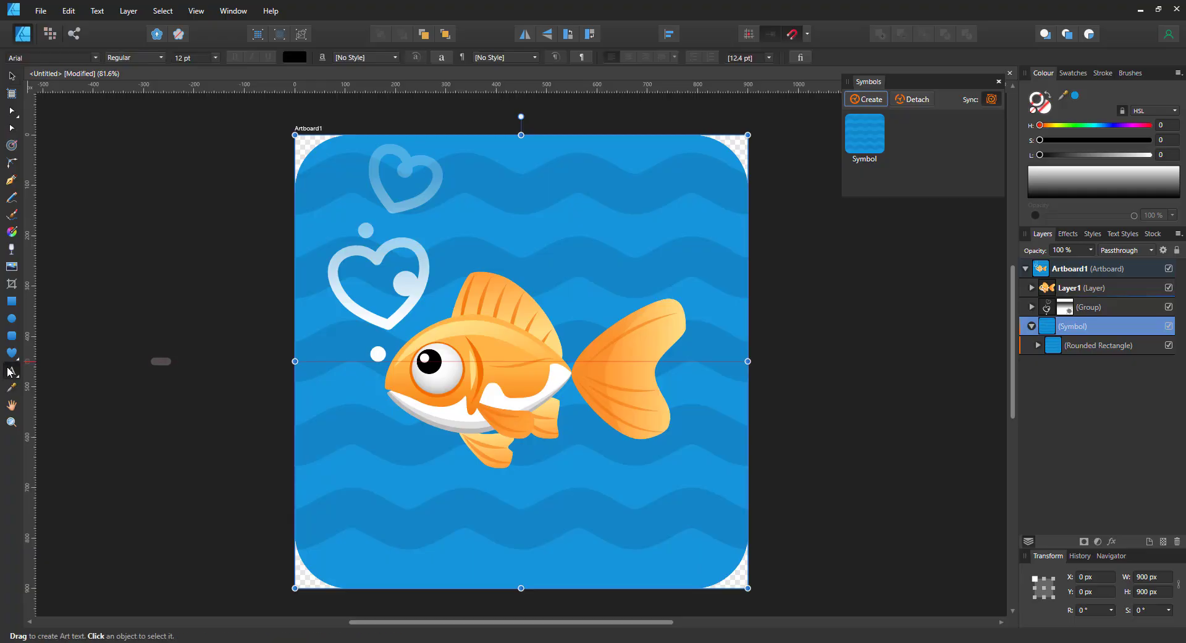
# Type 'I LOVE THIS!' as artistic text near the bottom and enlarge it across the icon
pyautogui.click(369, 518)
pyautogui.write('I LOVE')
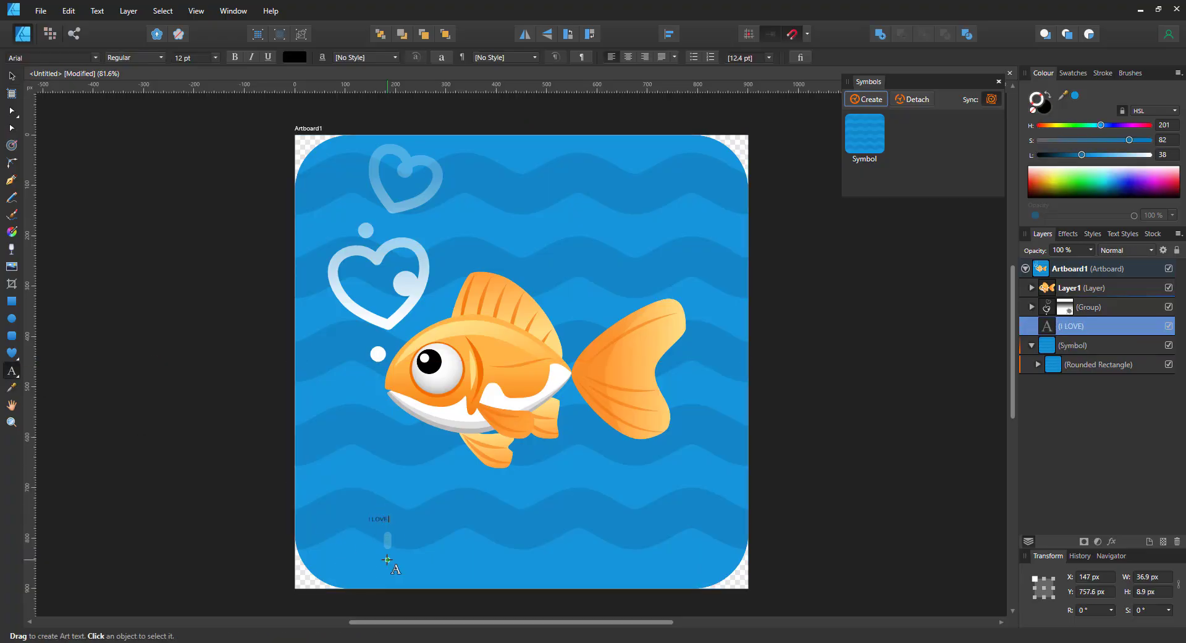
pyautogui.write(' THIS!')
pyautogui.press('Escape')
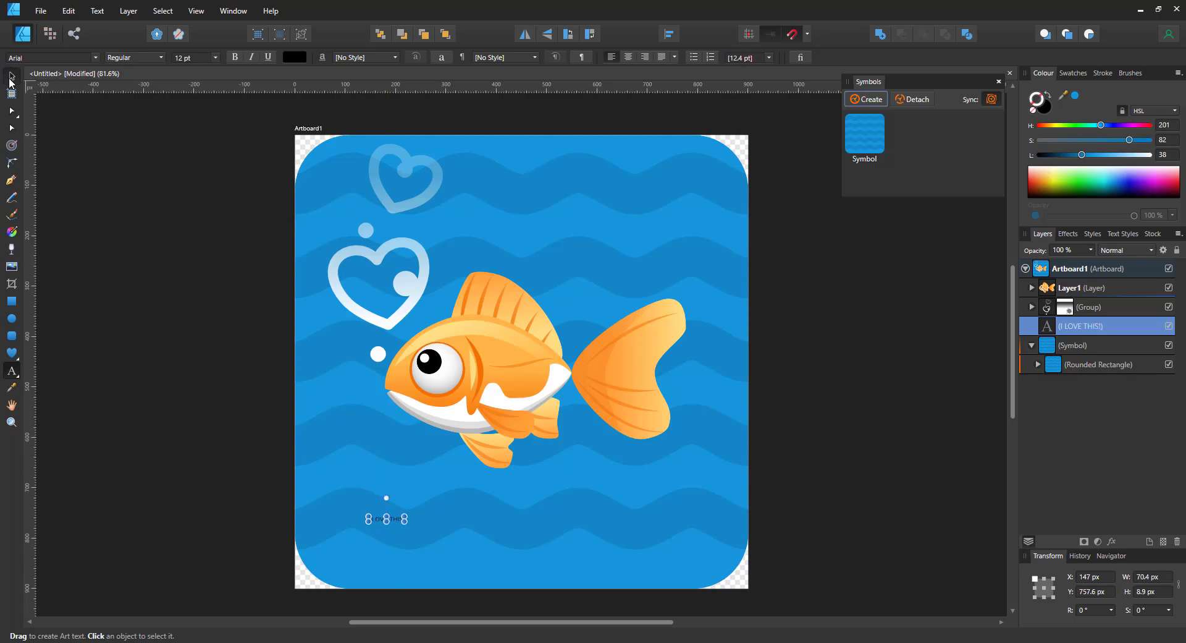
pyautogui.click(10, 77)
pyautogui.moveTo(404, 515); pyautogui.dragTo(743, 426)
pyautogui.click(50, 58)
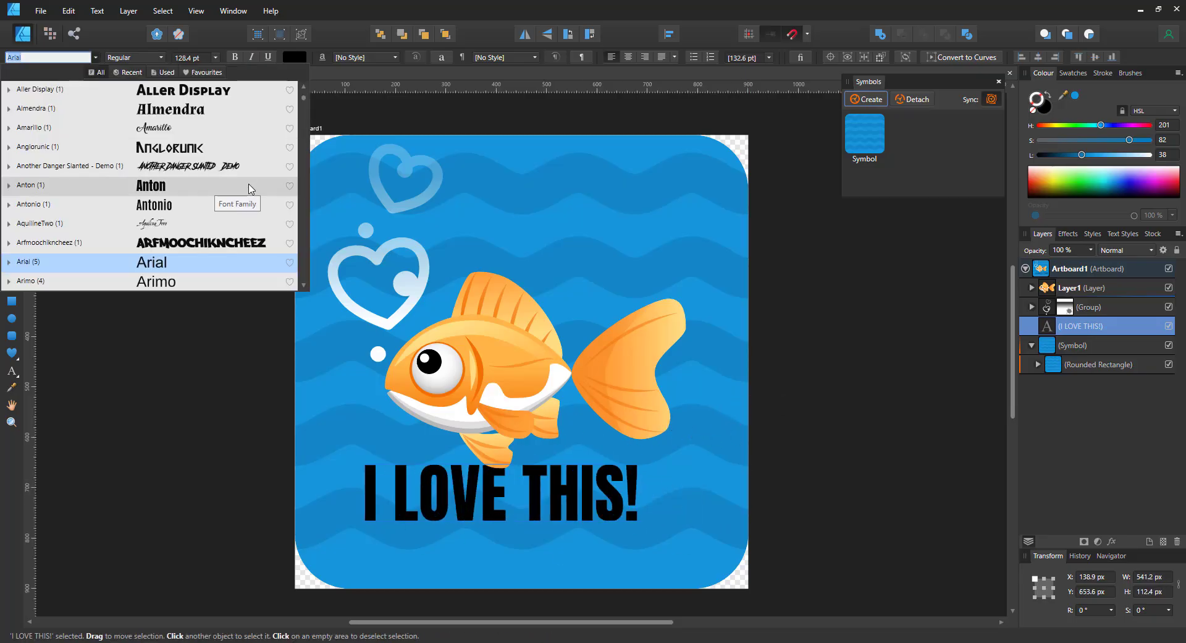
pyautogui.scroll(-10, 296, 142)
# Apply the DK Canoodle font to the headline and resize it to fit inside the icon
pyautogui.scroll(3, 296, 142)
pyautogui.scroll(-2, 297, 142)
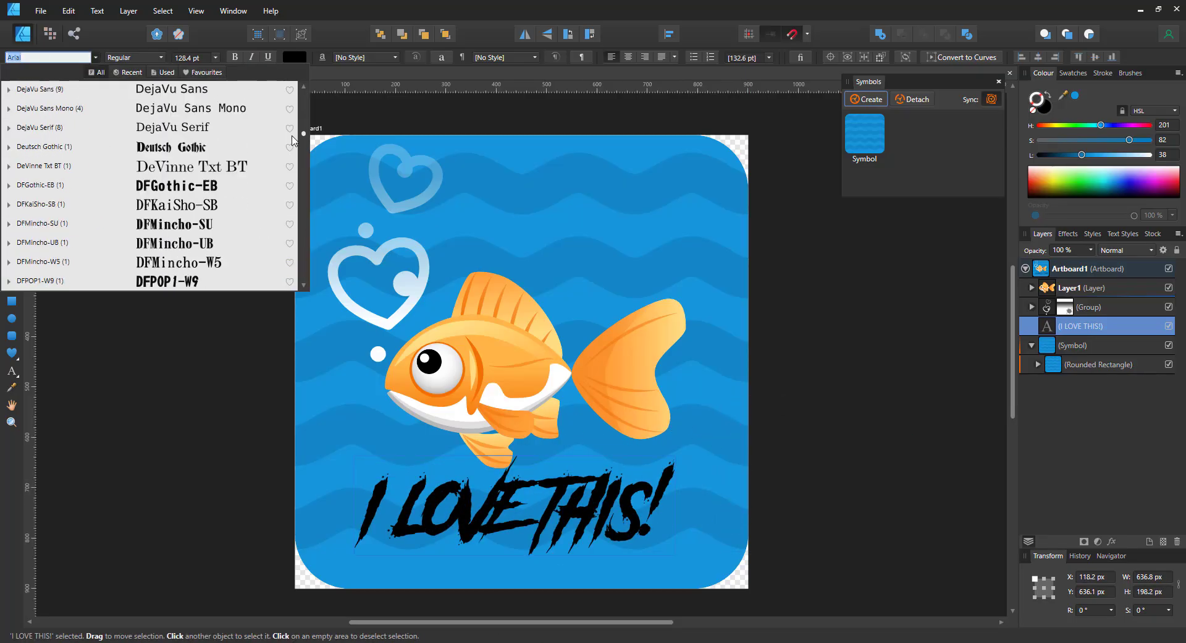
pyautogui.click(165, 281)
pyautogui.moveTo(582, 475); pyautogui.dragTo(713, 459)
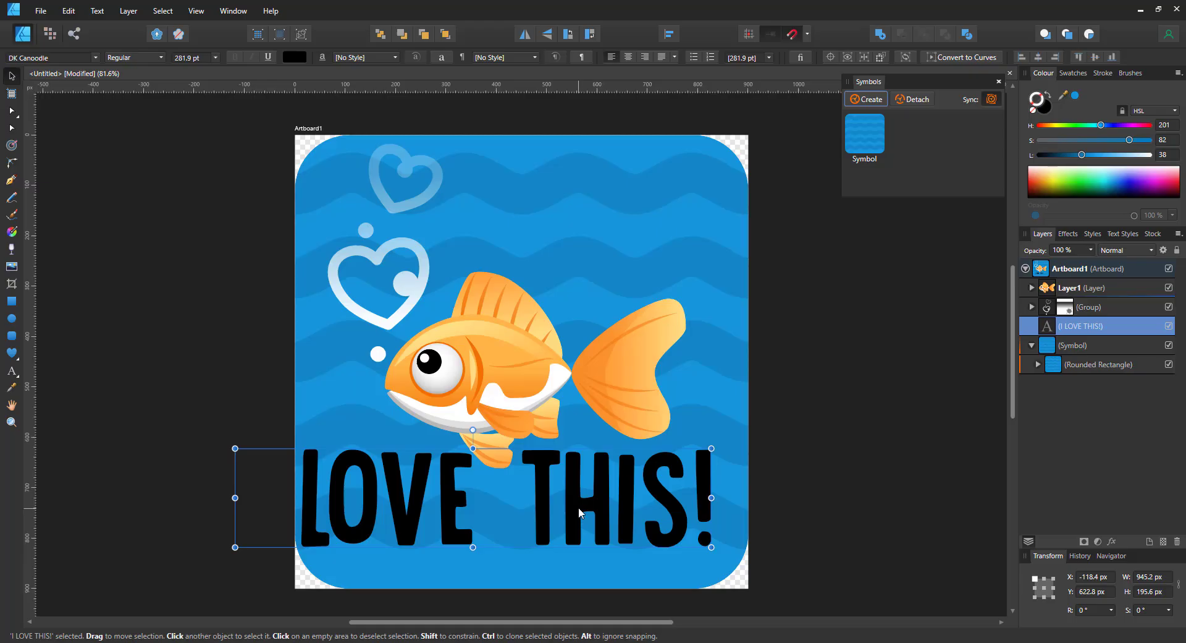
pyautogui.moveTo(234, 448); pyautogui.dragTo(265, 455)
pyautogui.moveTo(330, 494); pyautogui.dragTo(385, 504)
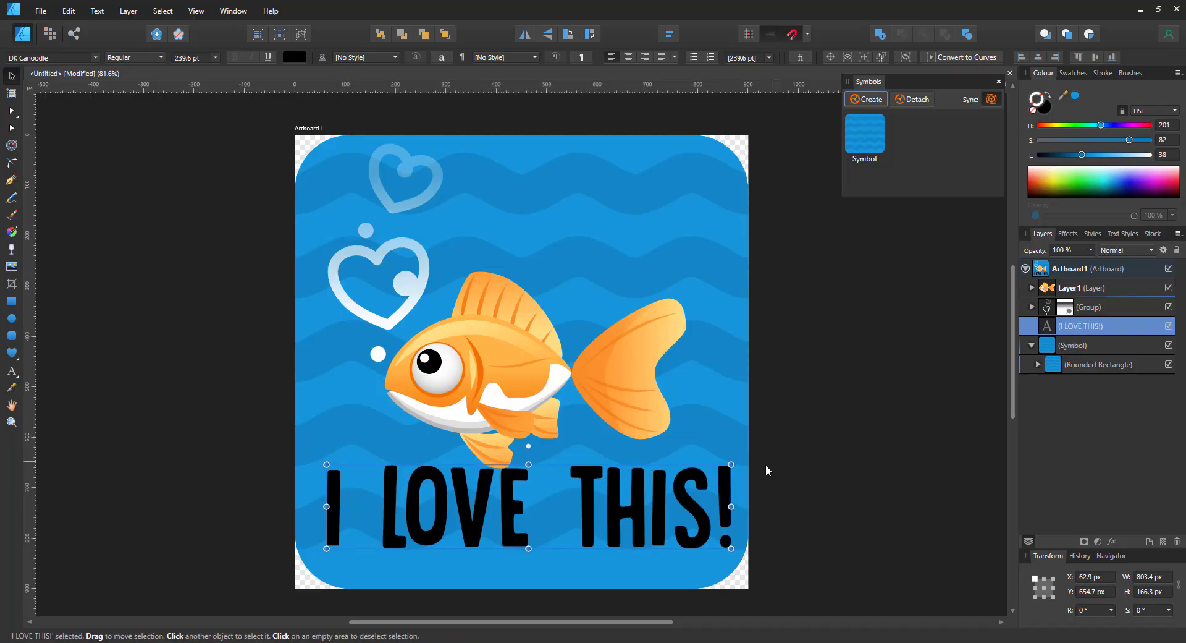
pyautogui.moveTo(732, 463); pyautogui.dragTo(726, 469)
# Make the headline white and centre it horizontally just below the goldfish
pyautogui.click(1148, 155)
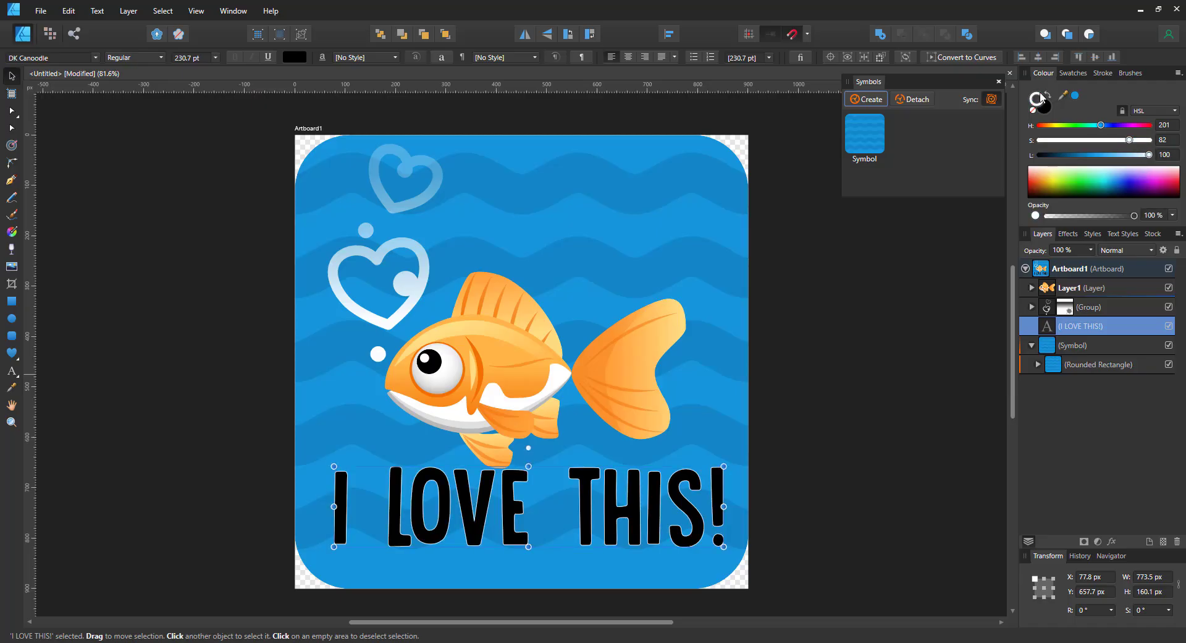
pyautogui.click(1044, 95)
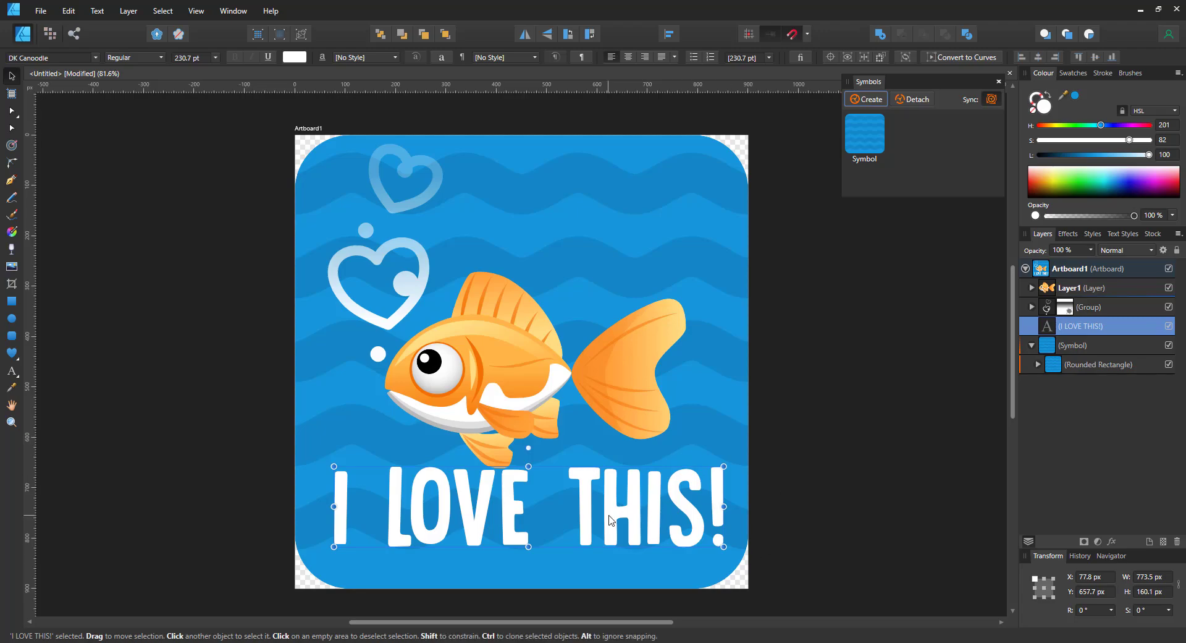
pyautogui.moveTo(610, 516); pyautogui.dragTo(607, 504)
pyautogui.moveTo(689, 514); pyautogui.dragTo(683, 511)
# Expand the fish layer, check the tail and lower fin, and nudge the eye pupil right
pyautogui.click(886, 493)
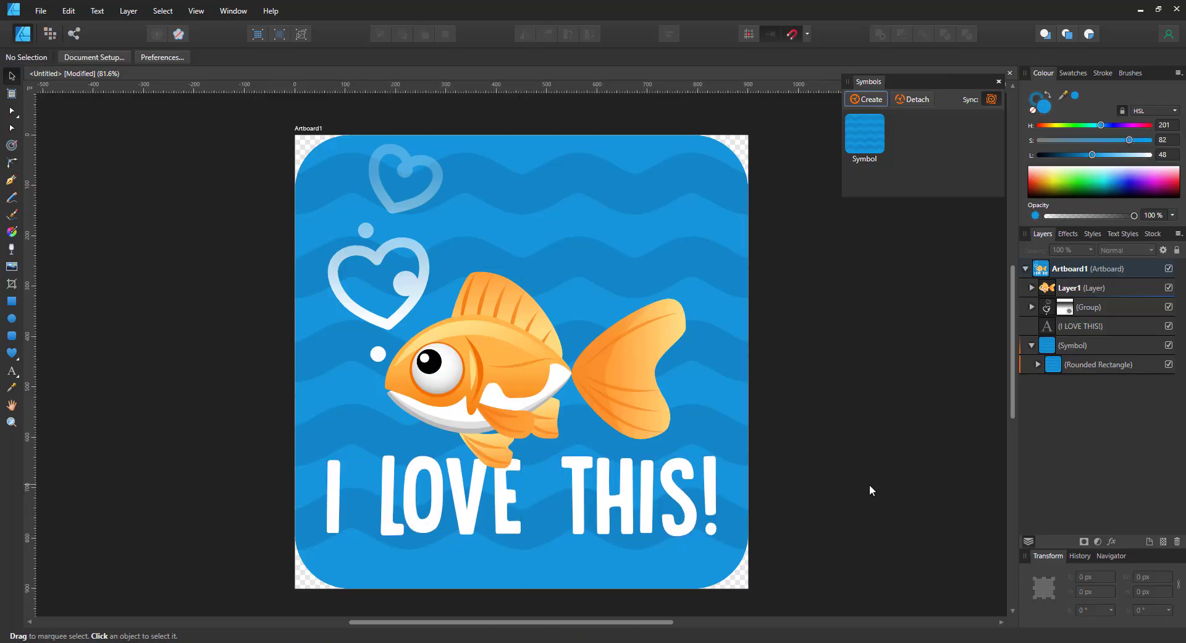
pyautogui.click(1033, 288)
pyautogui.click(1070, 307)
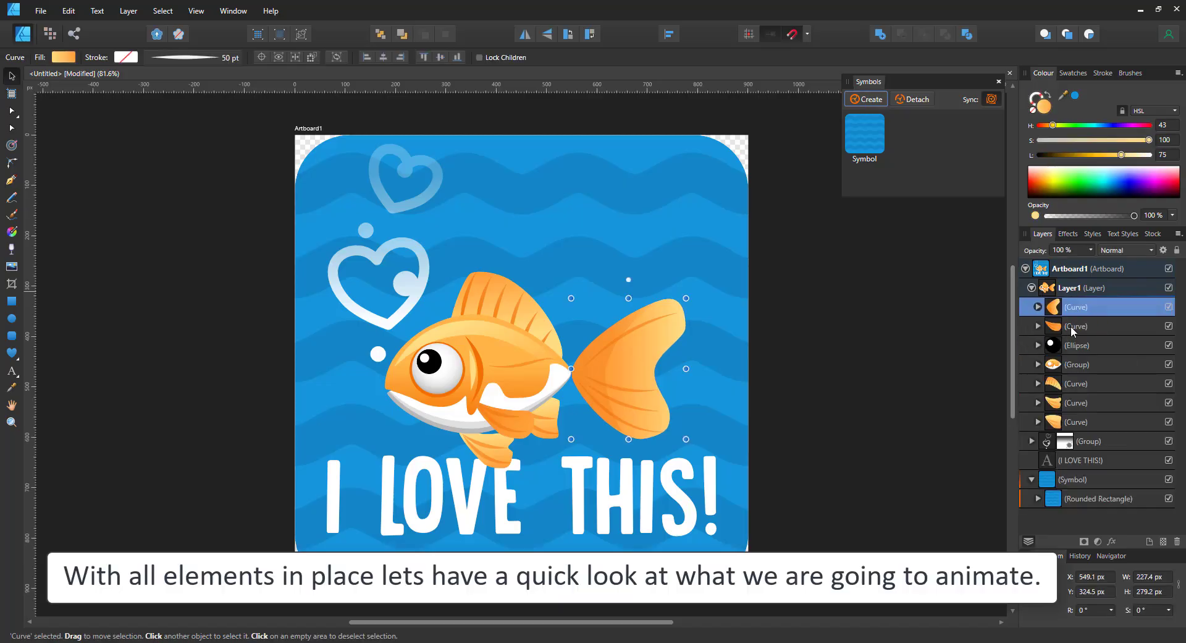
pyautogui.click(1071, 328)
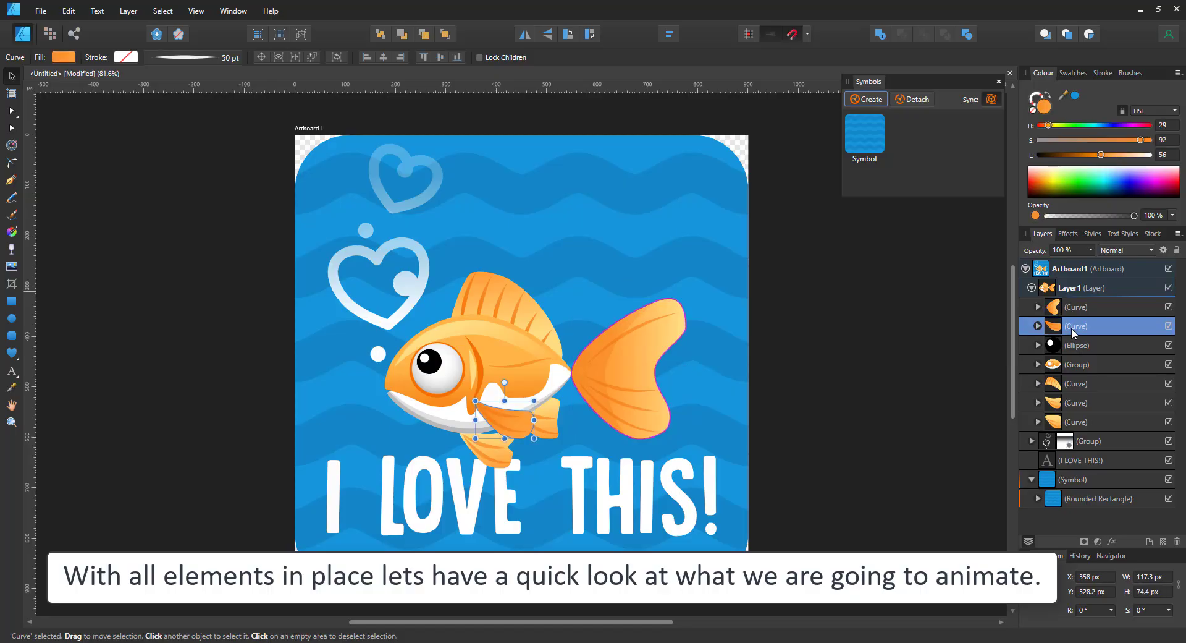
pyautogui.click(1076, 348)
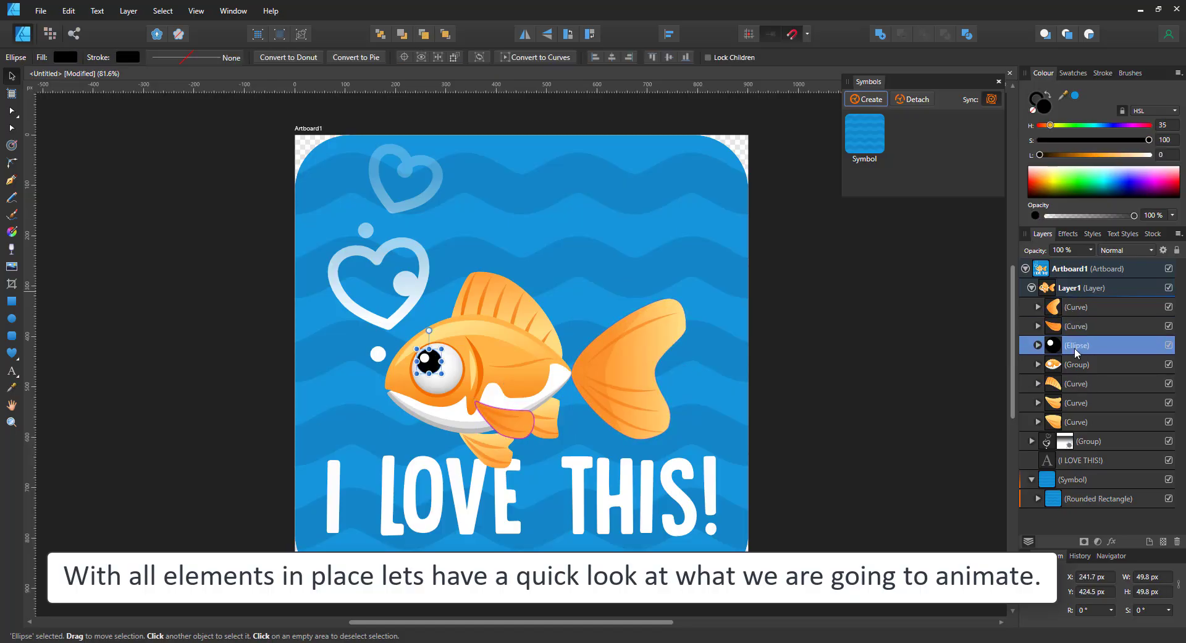
pyautogui.moveTo(425, 366); pyautogui.dragTo(433, 367)
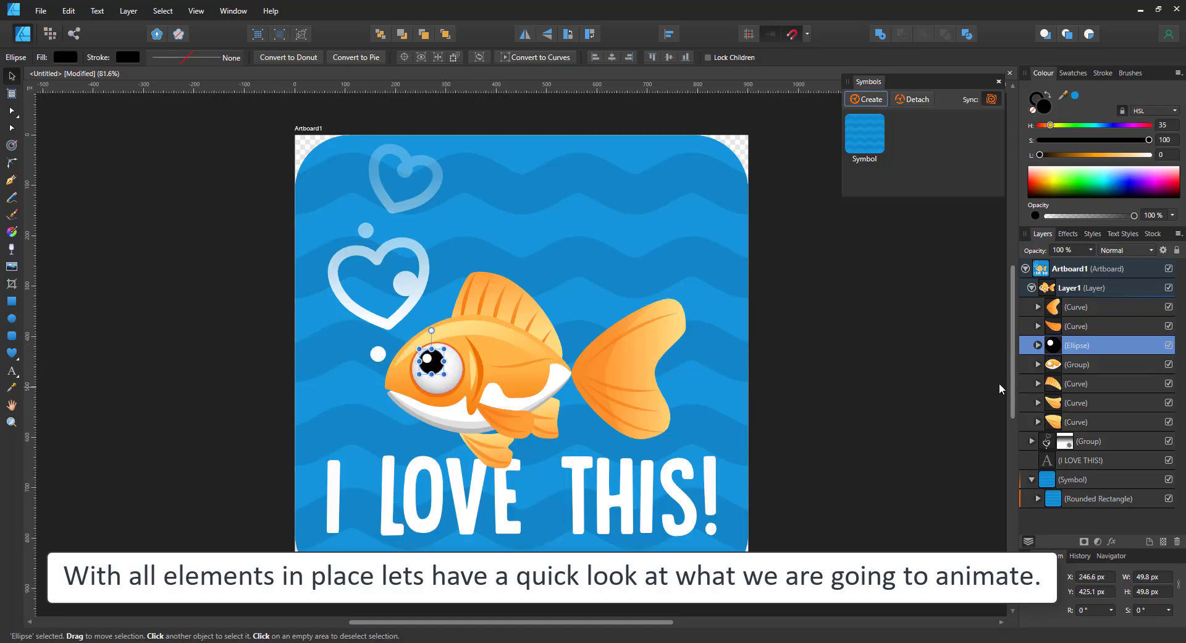
# Review the fish body group and its fin parts, then deselect everything
pyautogui.click(1088, 365)
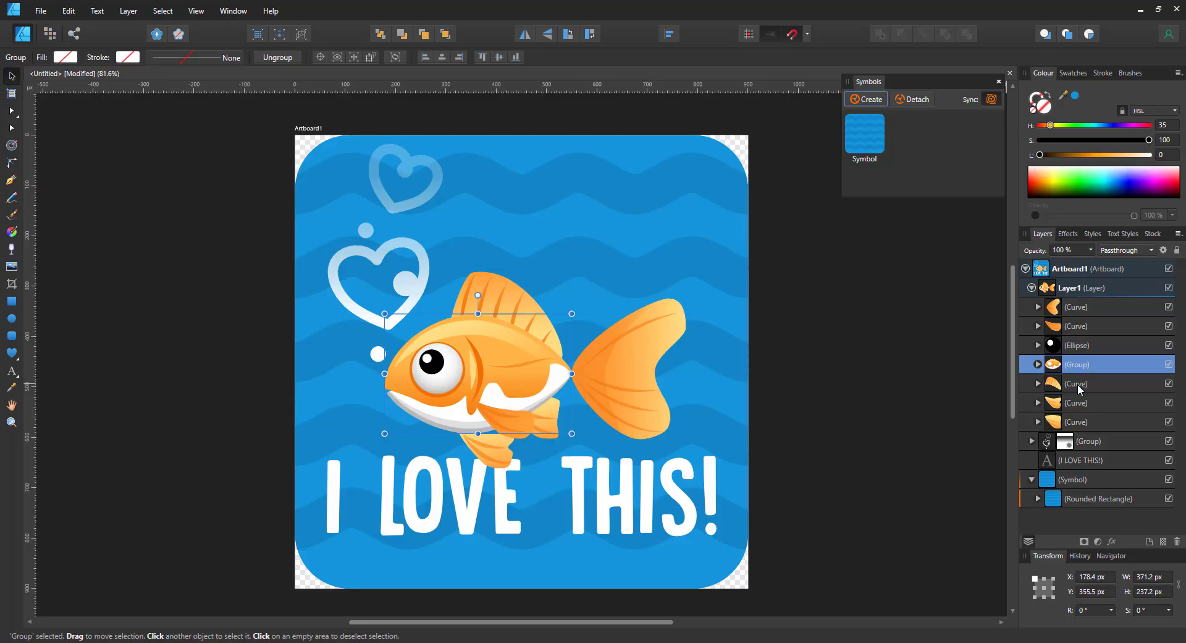
pyautogui.click(1078, 383)
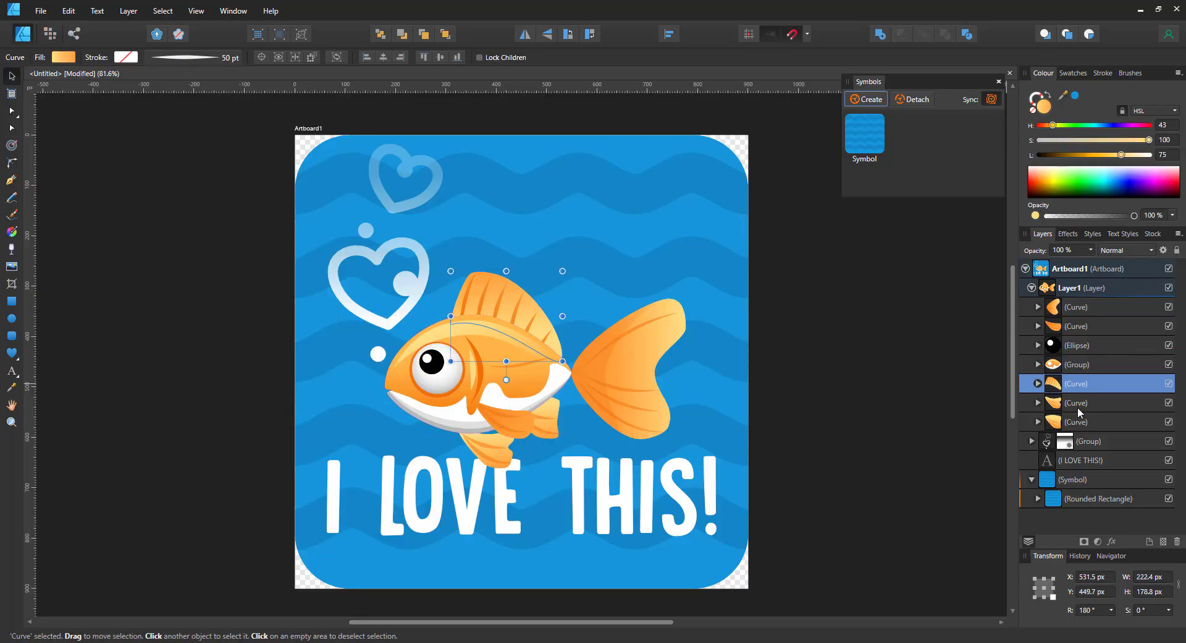
pyautogui.click(1078, 406)
pyautogui.click(1077, 423)
pyautogui.click(939, 450)
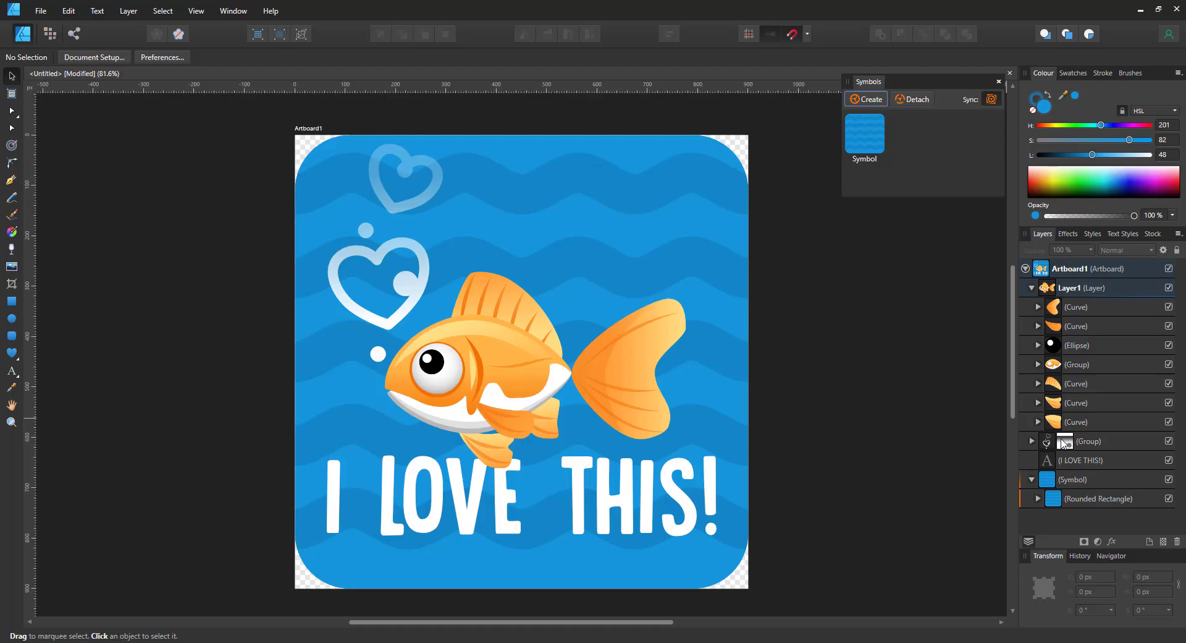
# Find the old fade (Mask) layer in the hearts and bubbles group and delete it
pyautogui.click(1031, 441)
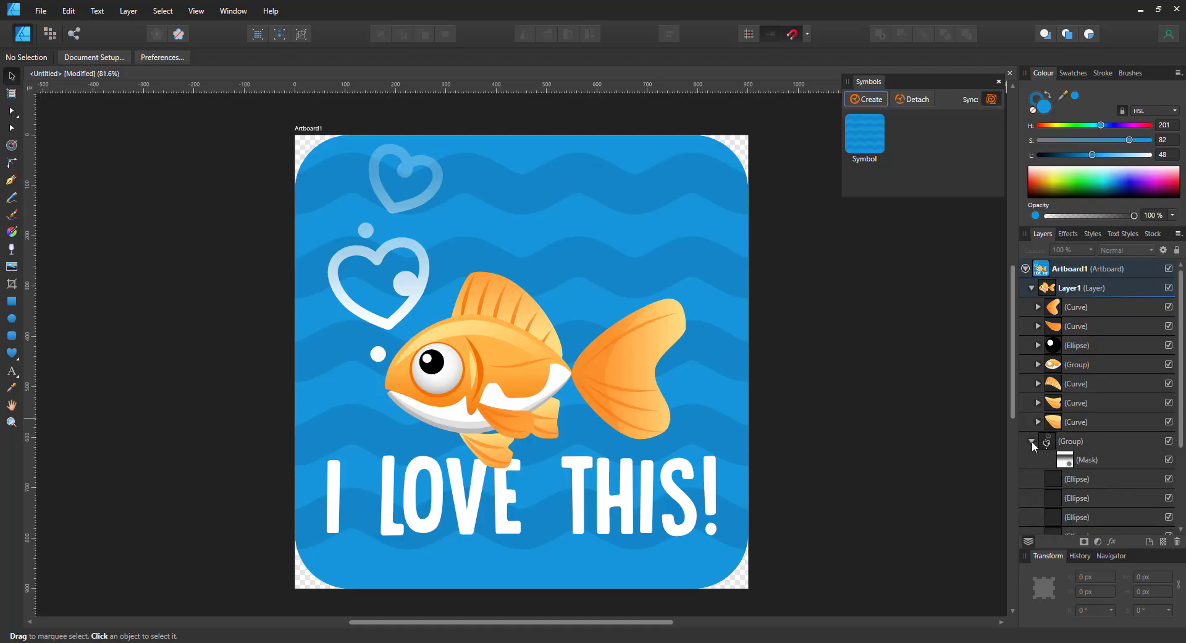
pyautogui.click(1079, 482)
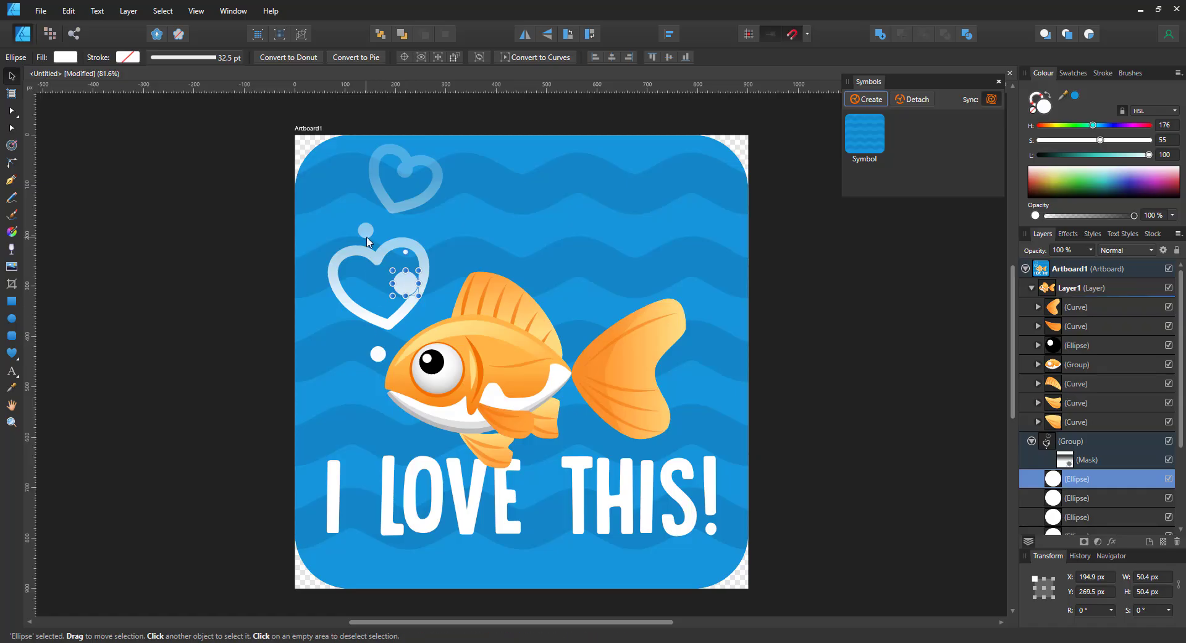
pyautogui.click(397, 251)
pyautogui.click(398, 220)
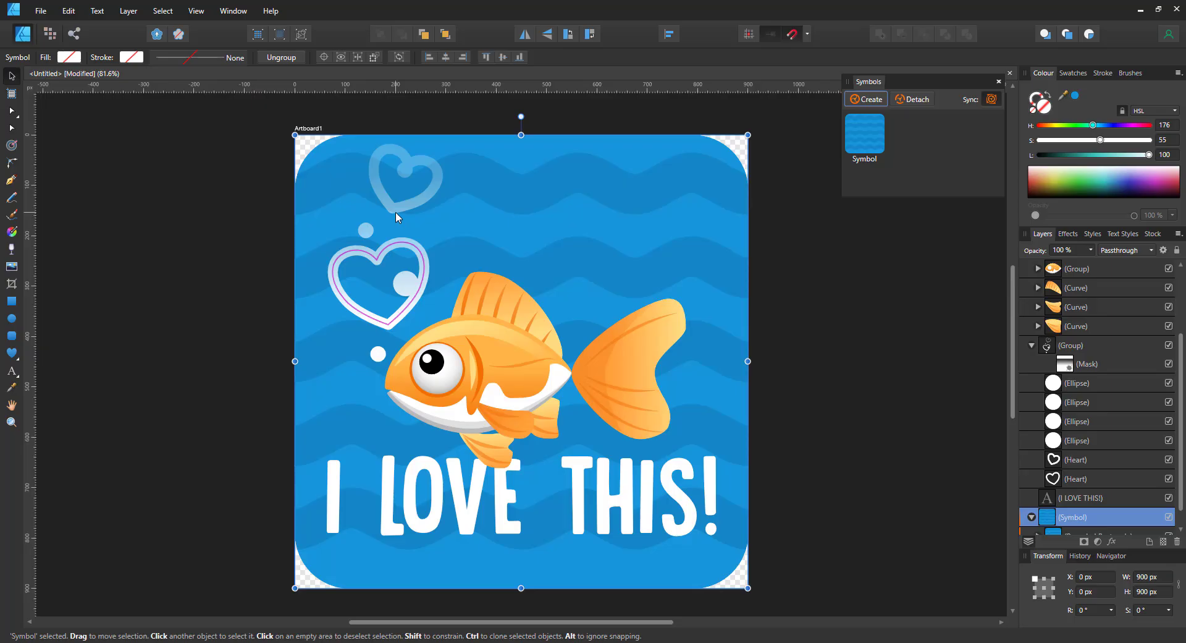
pyautogui.click(395, 213)
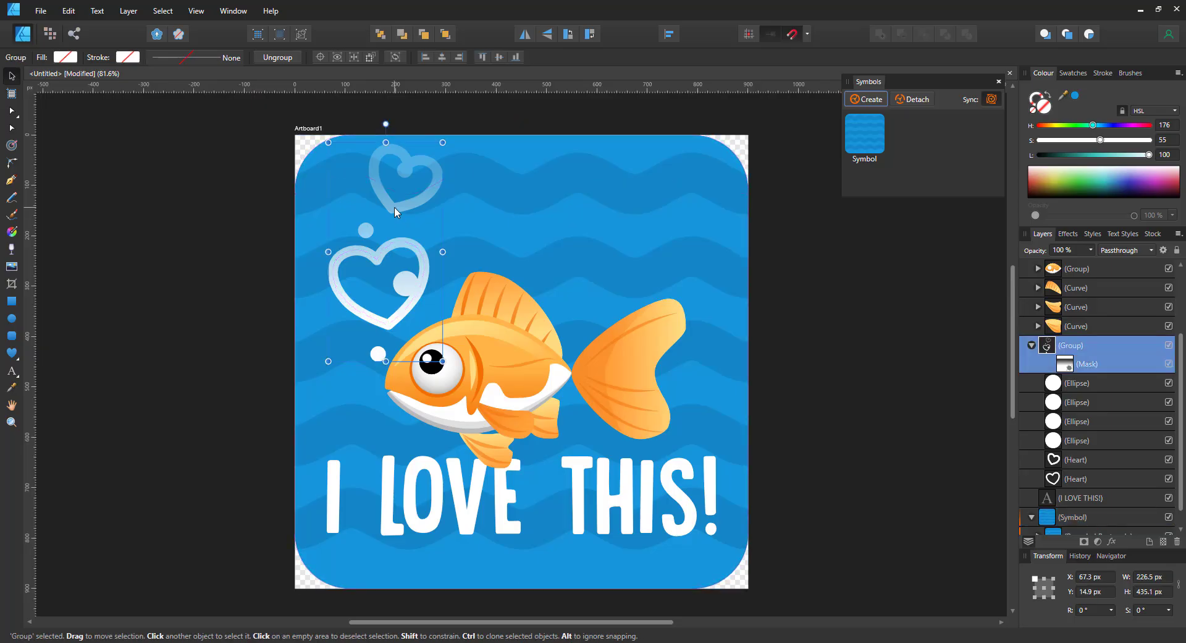
pyautogui.doubleClick(395, 213)
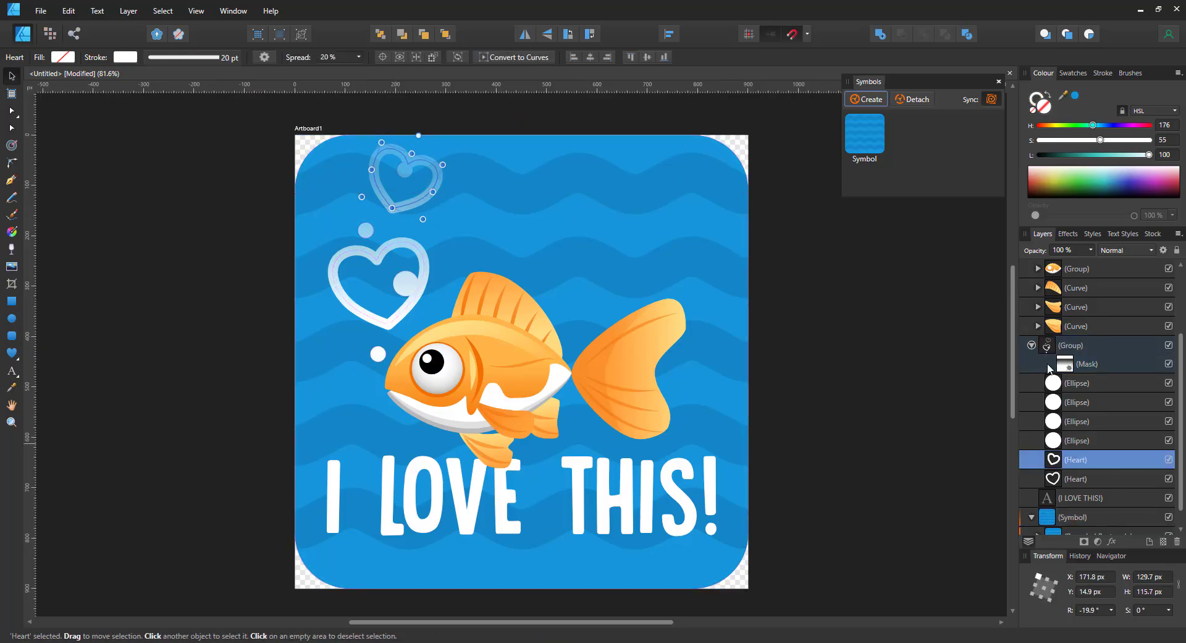
pyautogui.click(1068, 370)
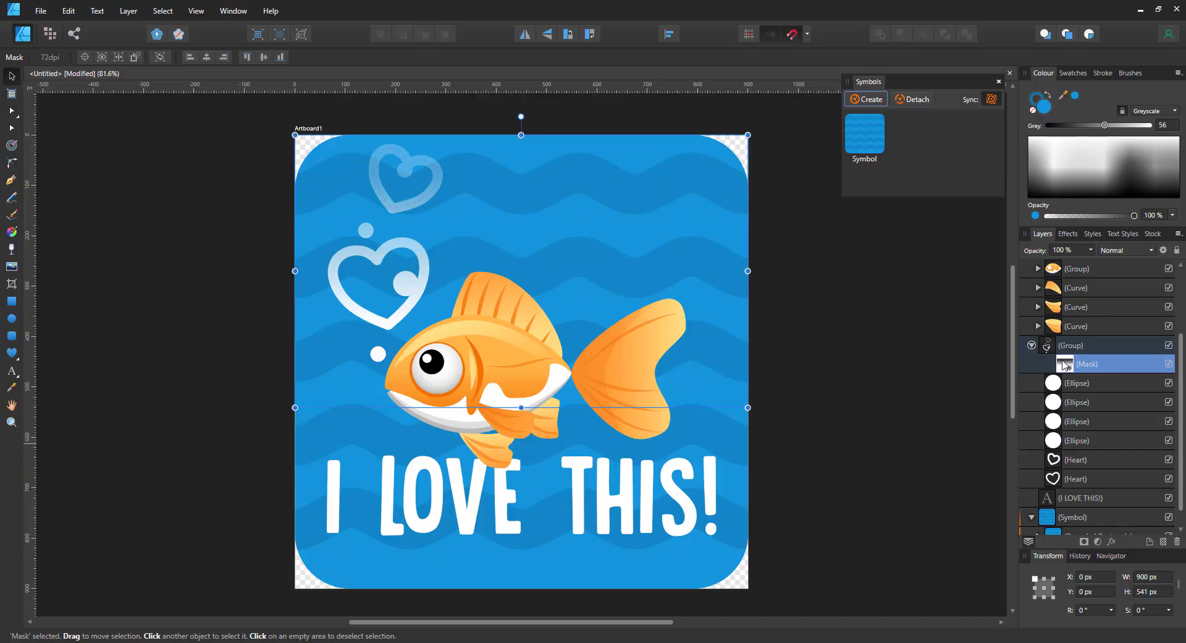
pyautogui.press('Delete')
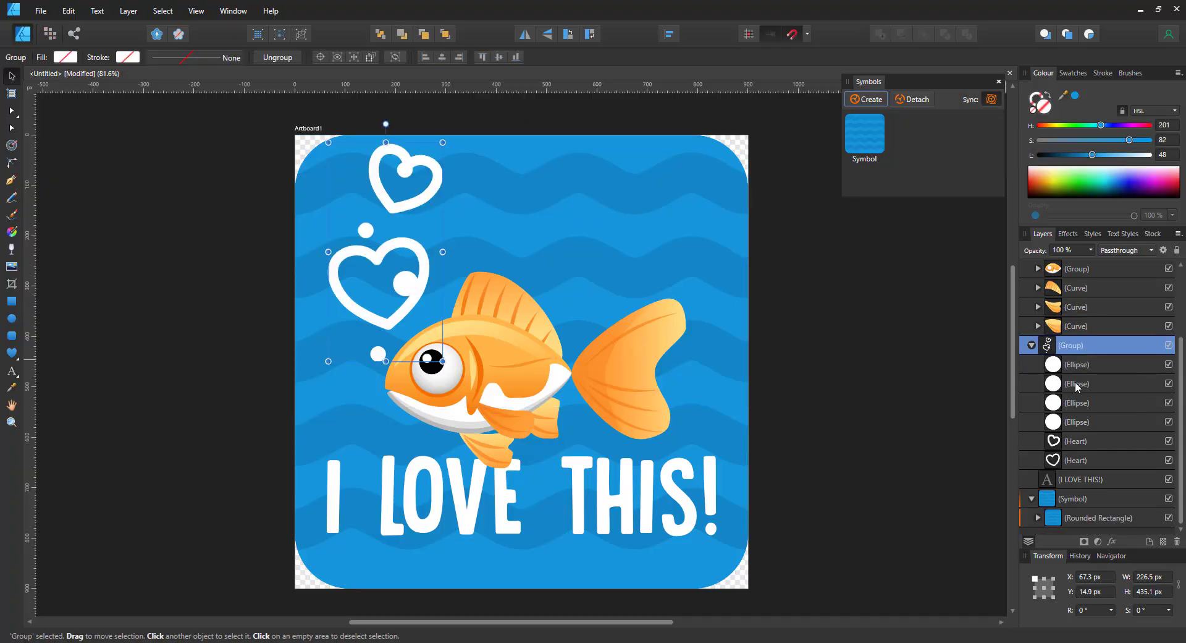
# Add a new mask with a linear gradient from the fish's mouth to the top heart, darkened at the top
pyautogui.click(1084, 542)
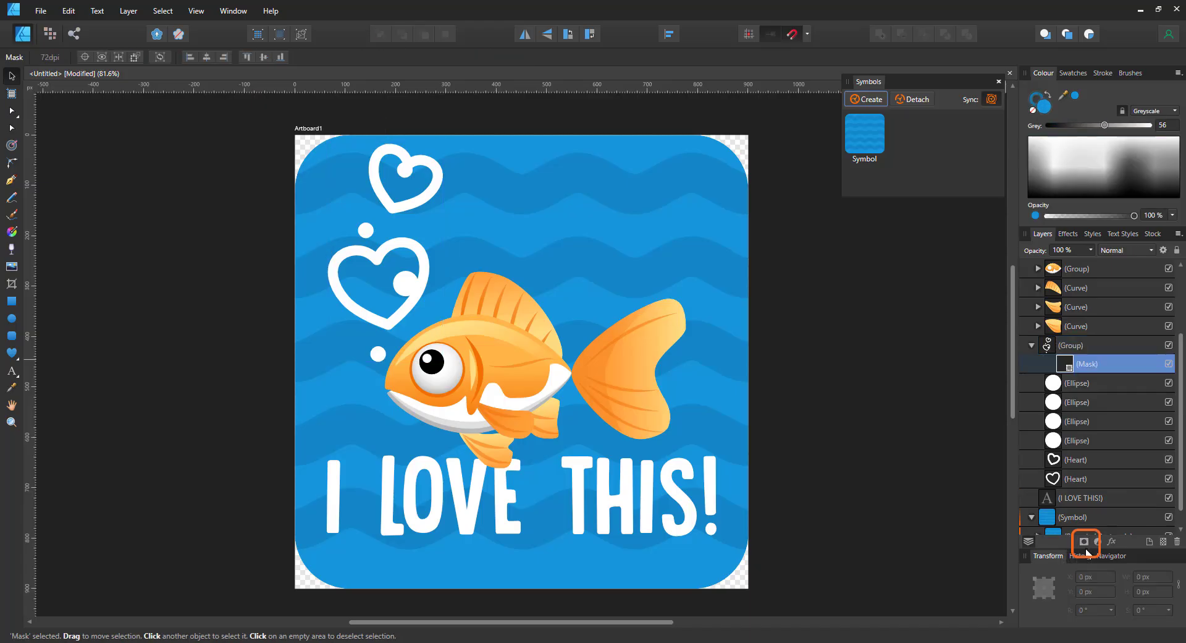
pyautogui.click(11, 233)
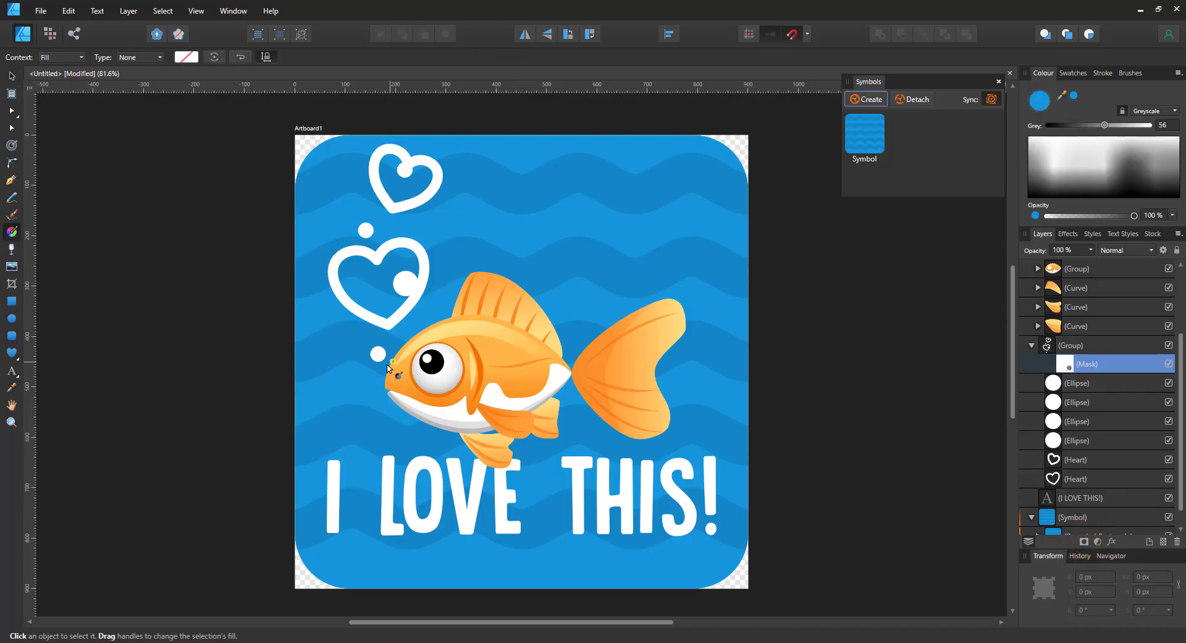
pyautogui.moveTo(393, 384); pyautogui.dragTo(389, 148)
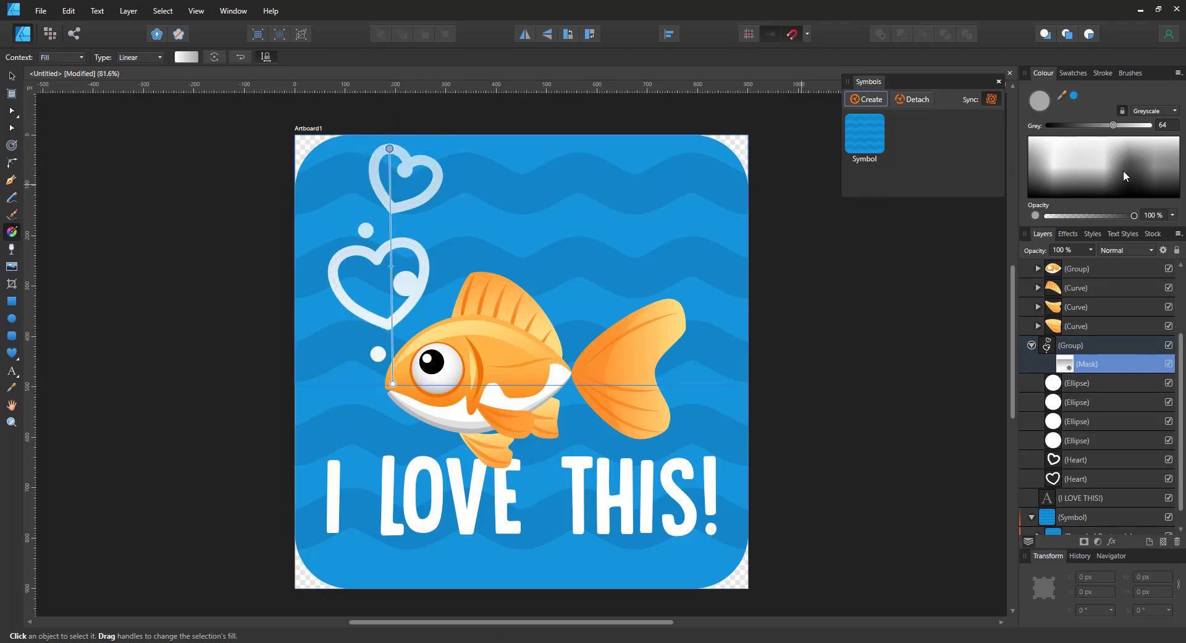
pyautogui.moveTo(1066, 125); pyautogui.dragTo(1061, 126)
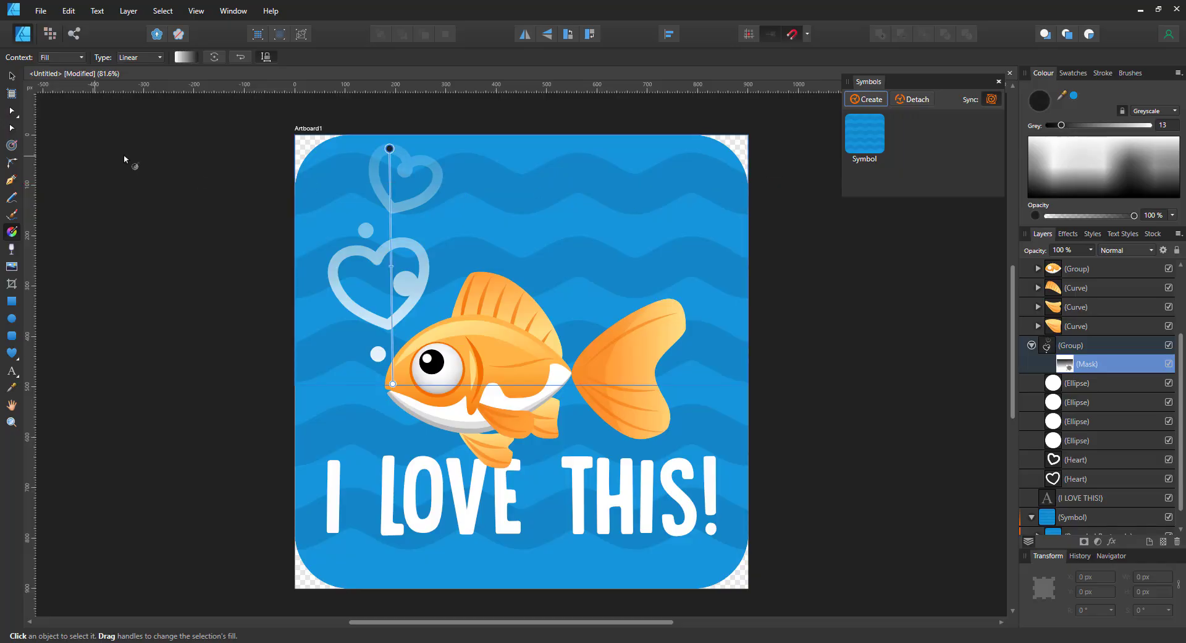
pyautogui.press('v')
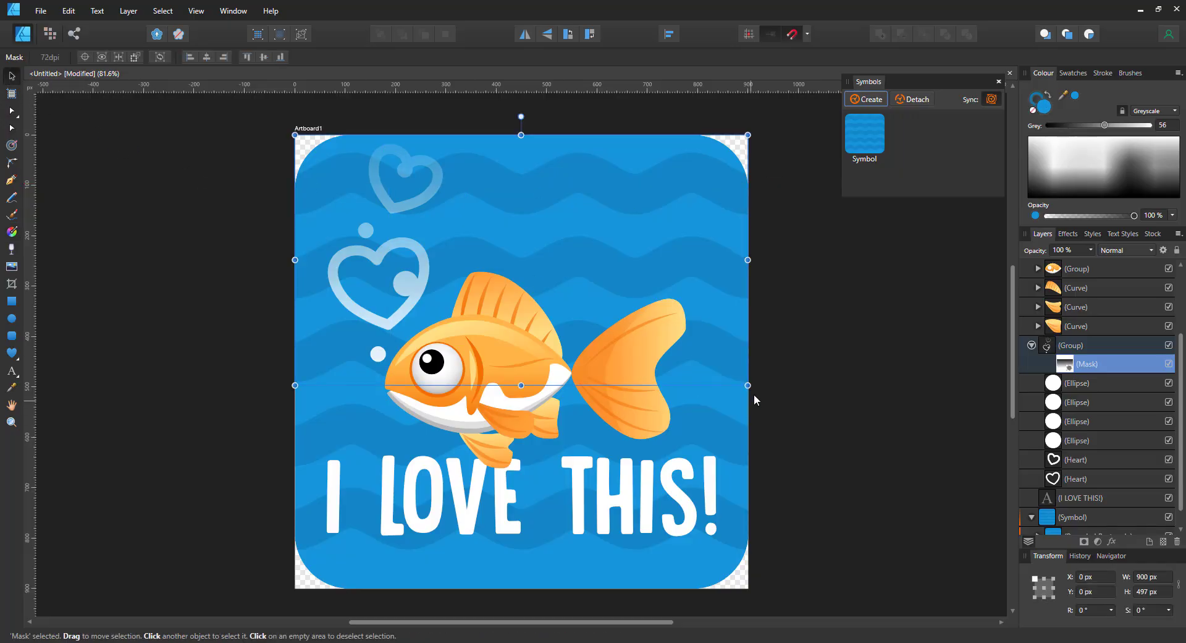
pyautogui.click(776, 380)
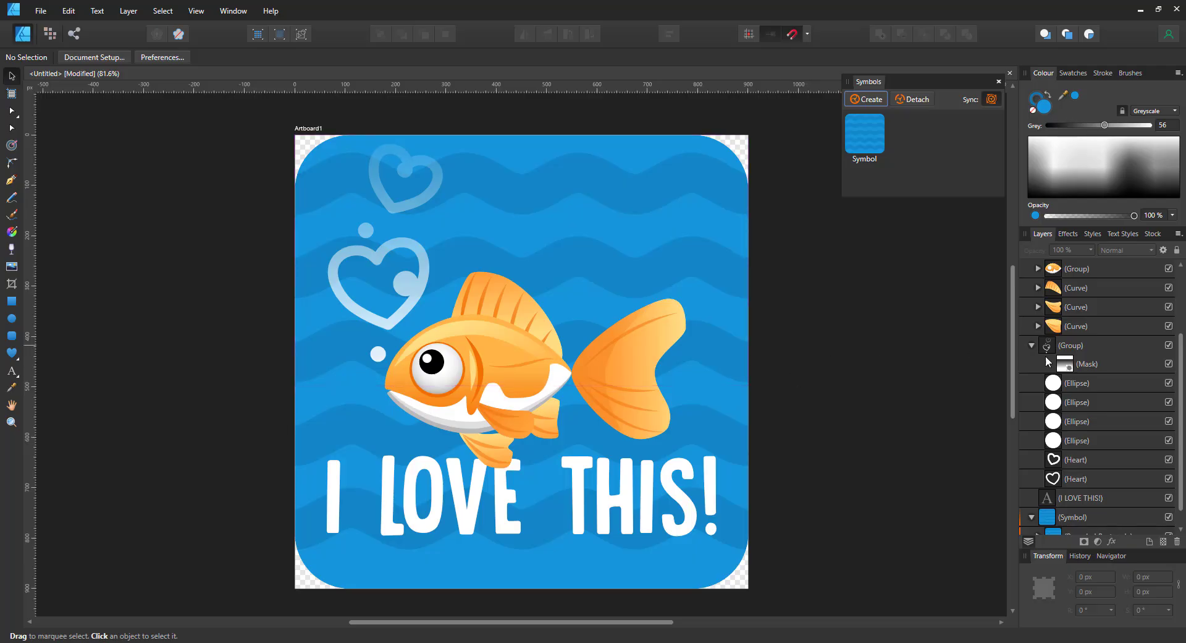
# Hide the blue Rounded Rectangle background and collapse Layer1, the hearts Group and the Symbol
pyautogui.scroll(5, 1038, 327)
pyautogui.click(1031, 287)
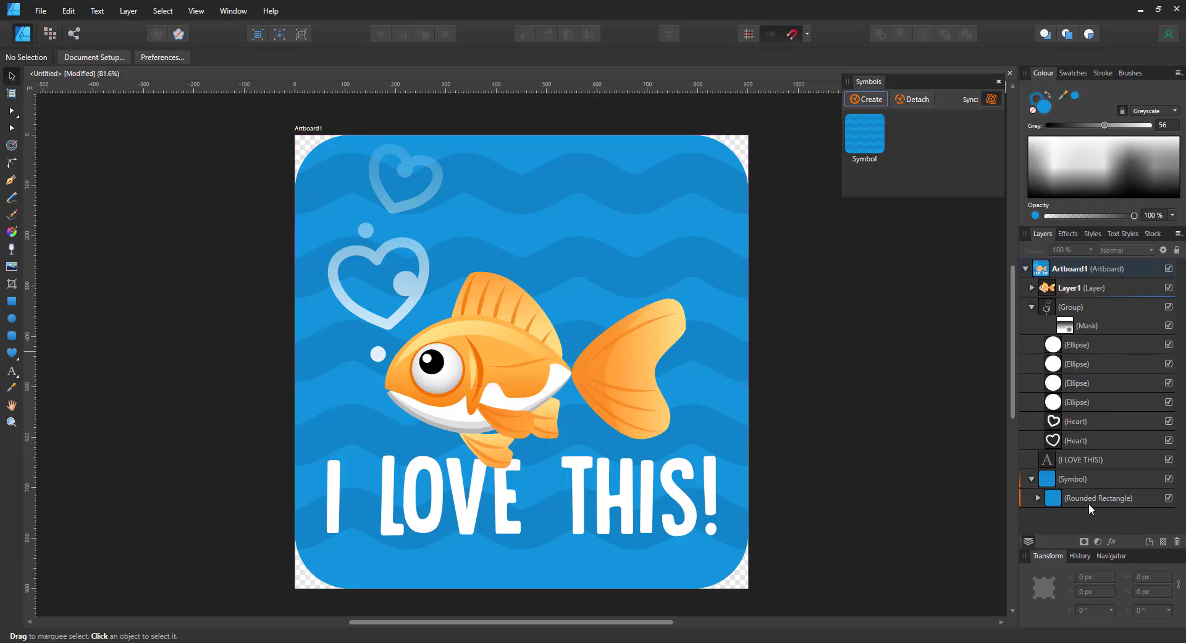
pyautogui.click(1168, 497)
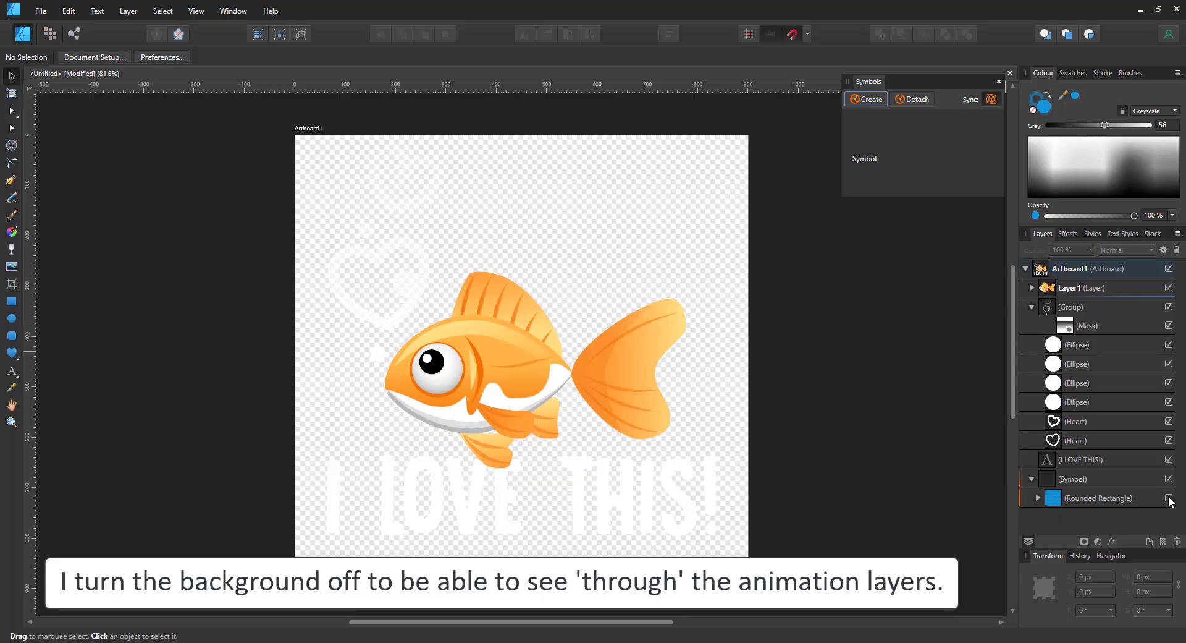
pyautogui.click(1026, 268)
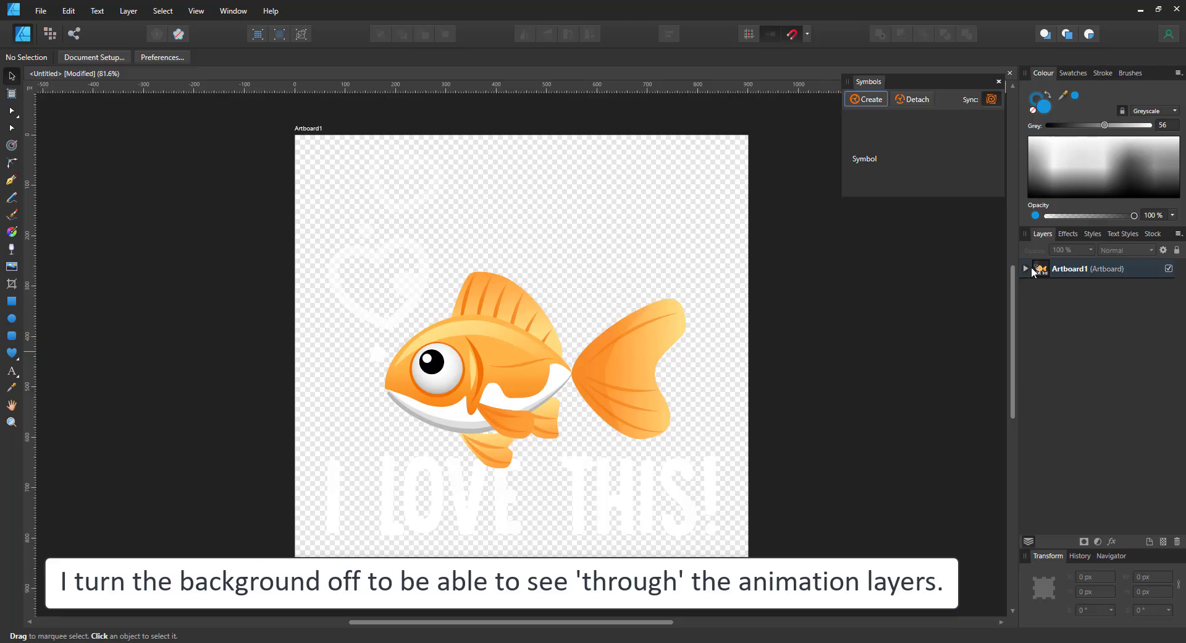
pyautogui.click(1026, 268)
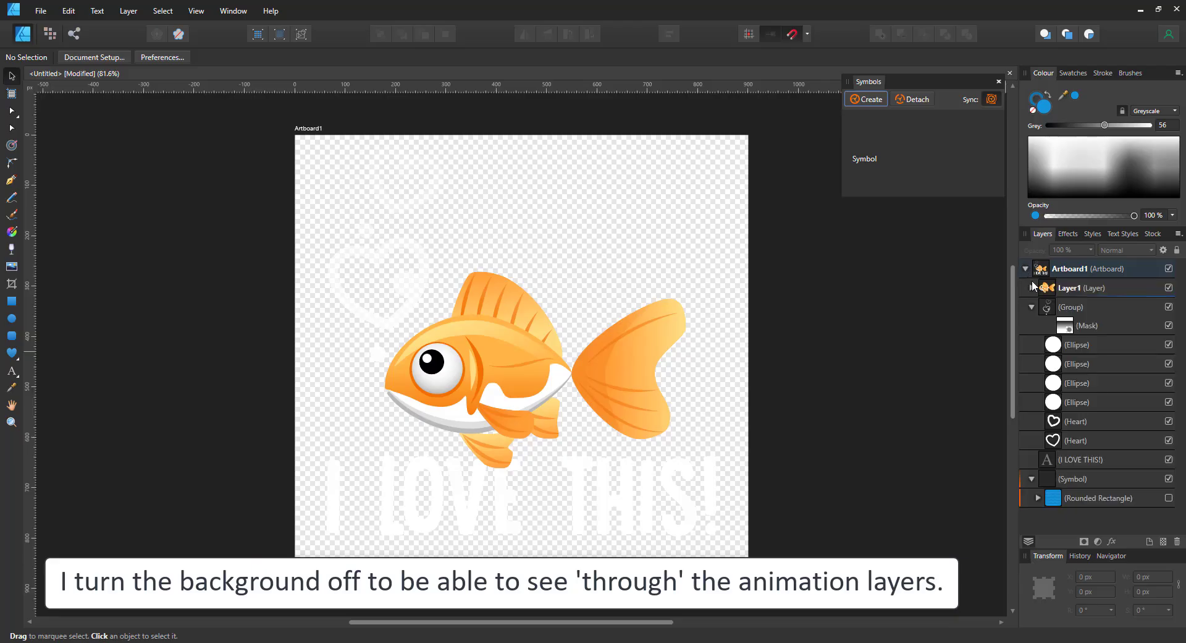
pyautogui.click(1032, 307)
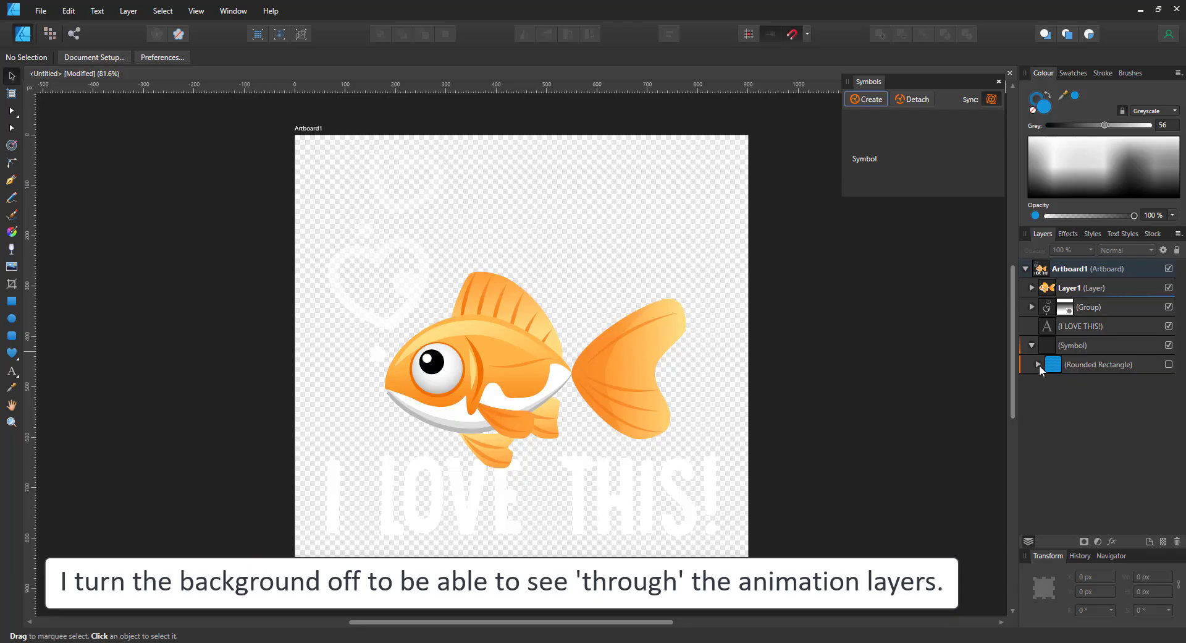
pyautogui.click(1032, 345)
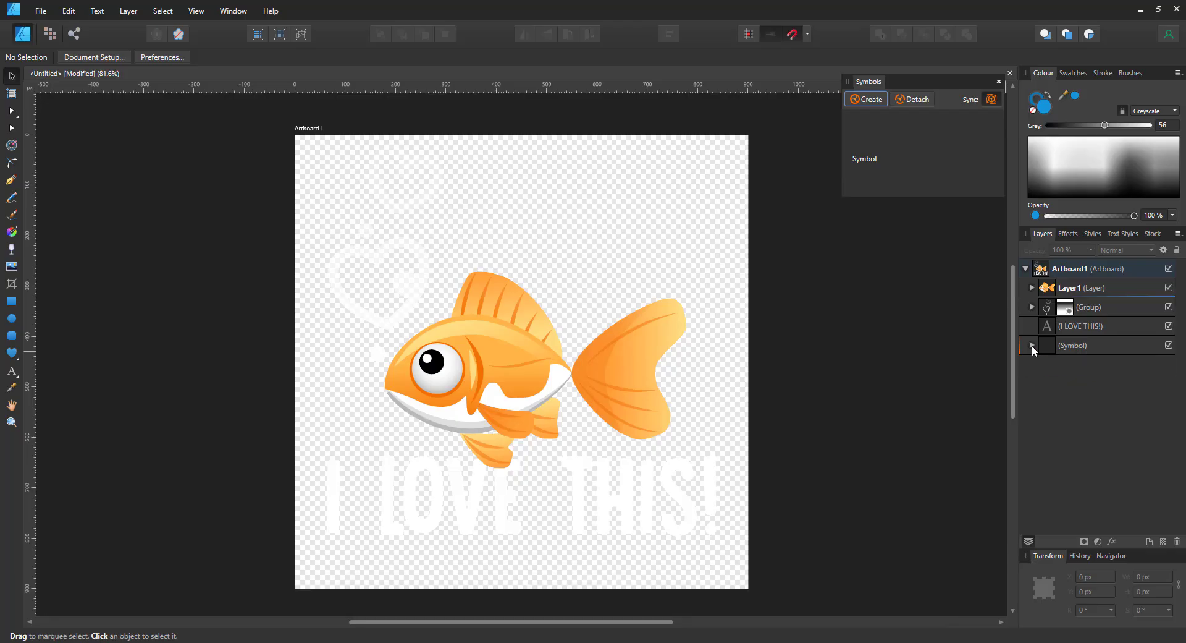
# Rename Symbol, Layer1 and Group to 'background', 'fish' and 'bubbles', then duplicate Artboard1 with Ctrl+J
pyautogui.doubleClick(1073, 344)
pyautogui.write('bACK')
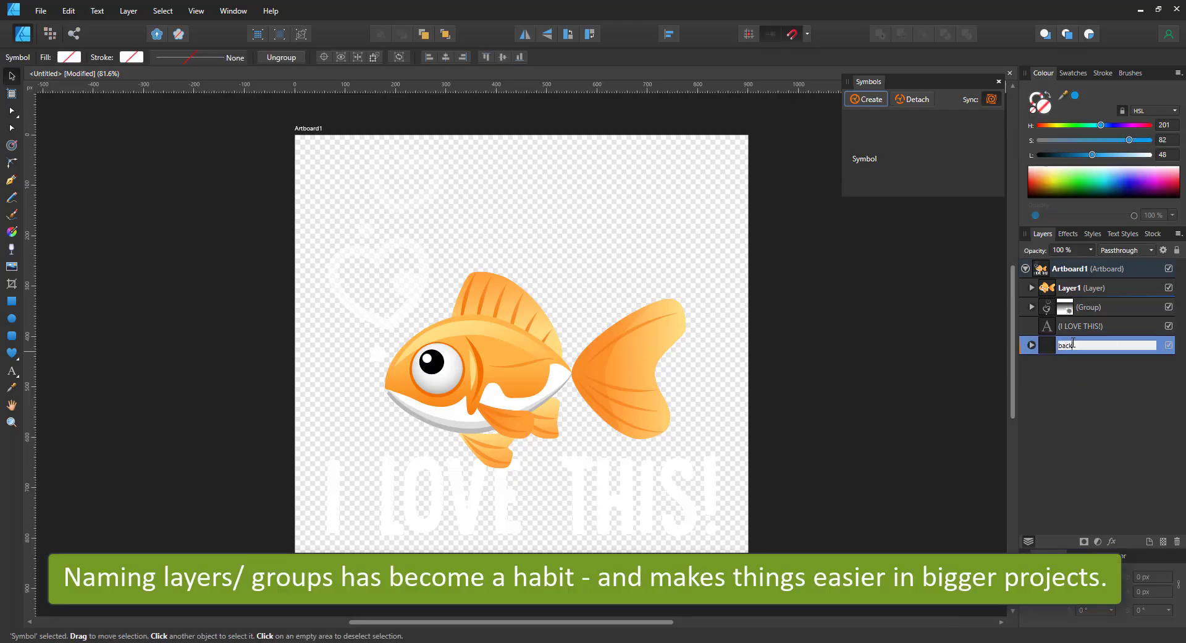
pyautogui.write('ground')
pyautogui.press('Return')
pyautogui.doubleClick(1070, 287)
pyautogui.write('fish')
pyautogui.press('Return')
pyautogui.doubleClick(1104, 311)
pyautogui.write('bubbles')
pyautogui.press('Return')
pyautogui.click(1069, 268)
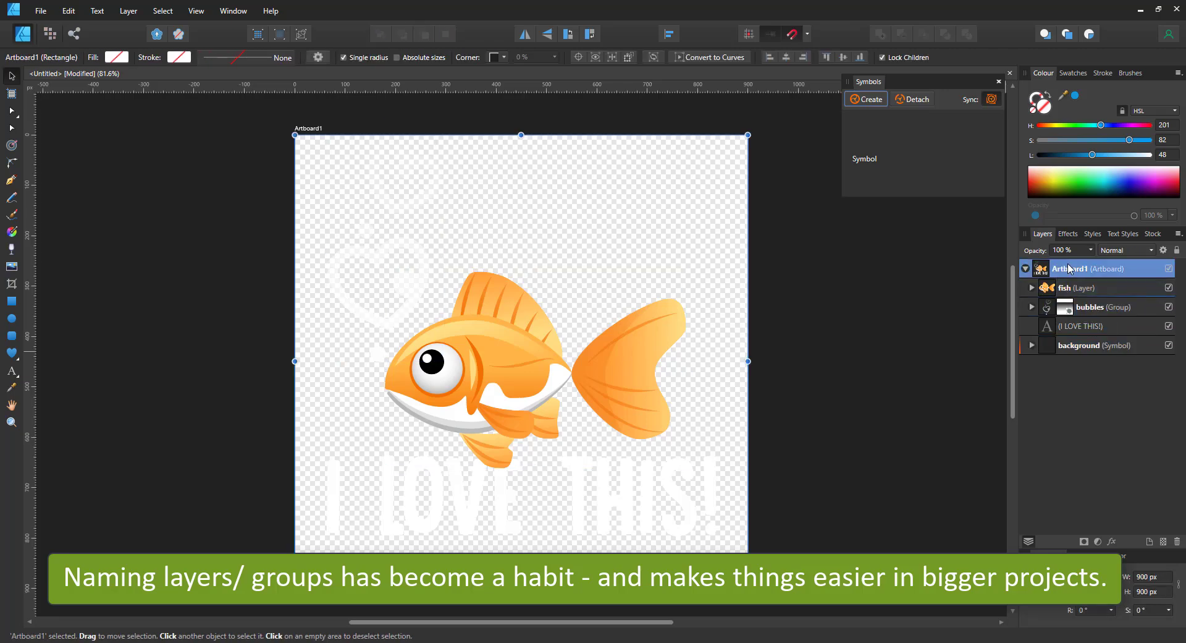
pyautogui.hotkey('ctrl', 'j')
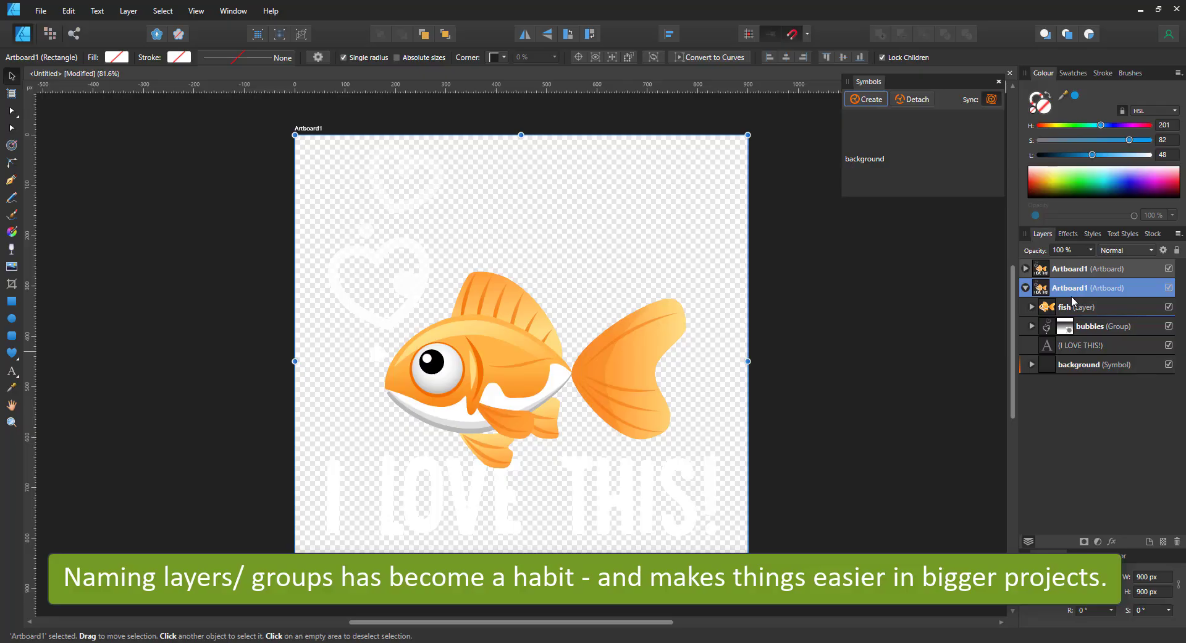
# Drag the Rounded Rectangle from the background symbol to the bottom of the Layers stack and unhide it
pyautogui.click(1031, 365)
pyautogui.click(1039, 384)
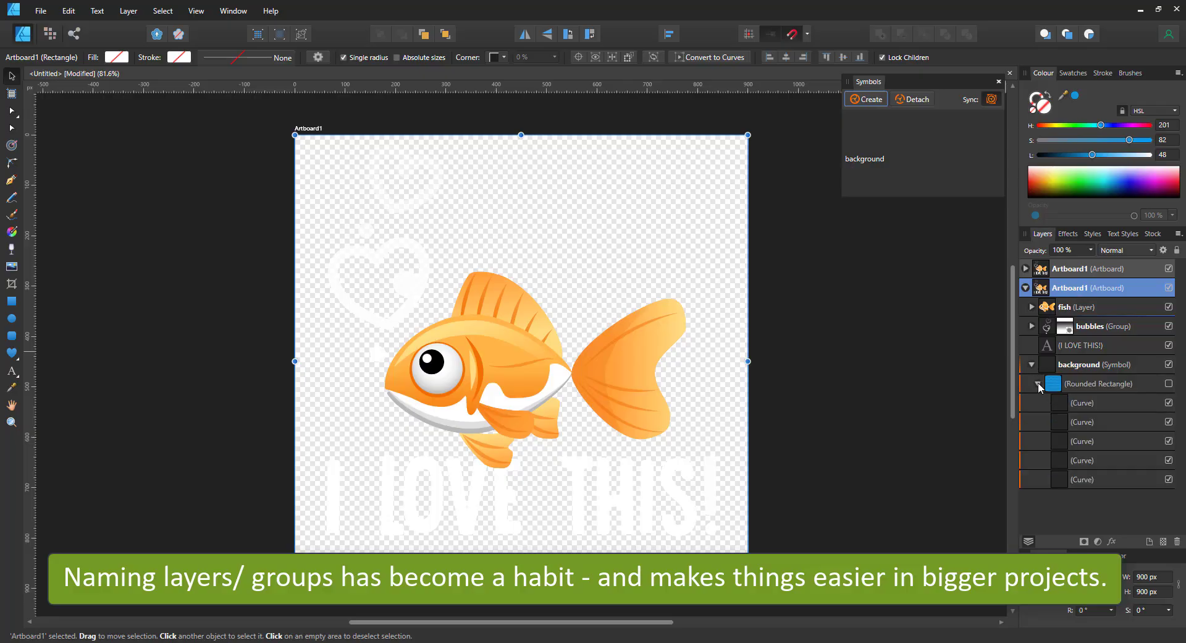
pyautogui.click(1073, 390)
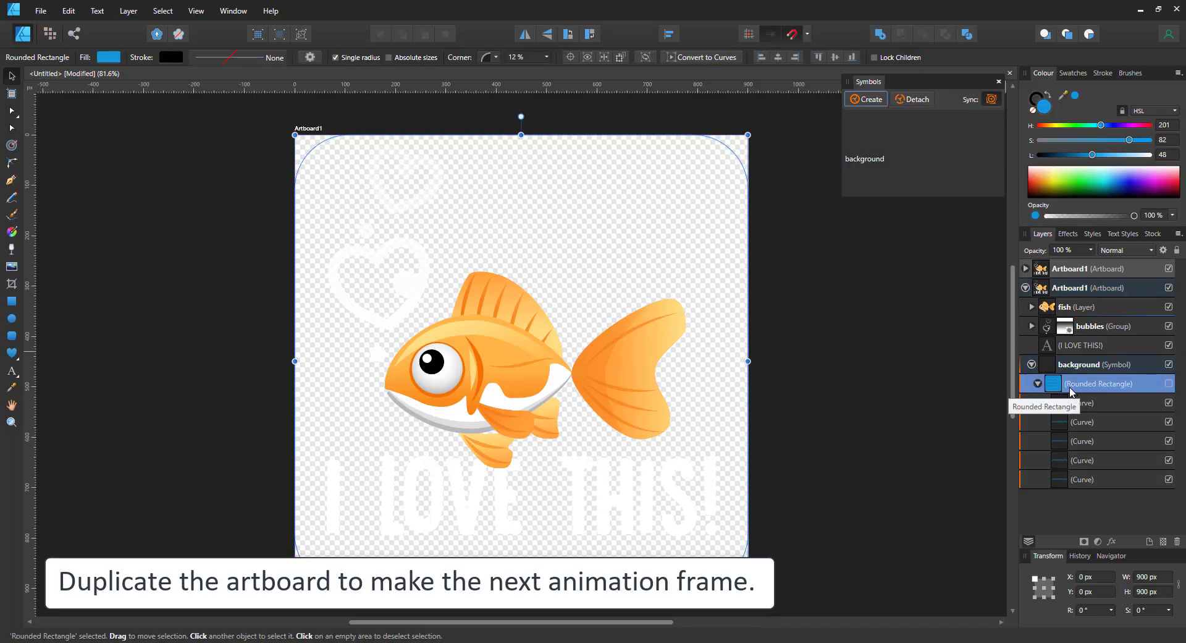
pyautogui.click(1031, 364)
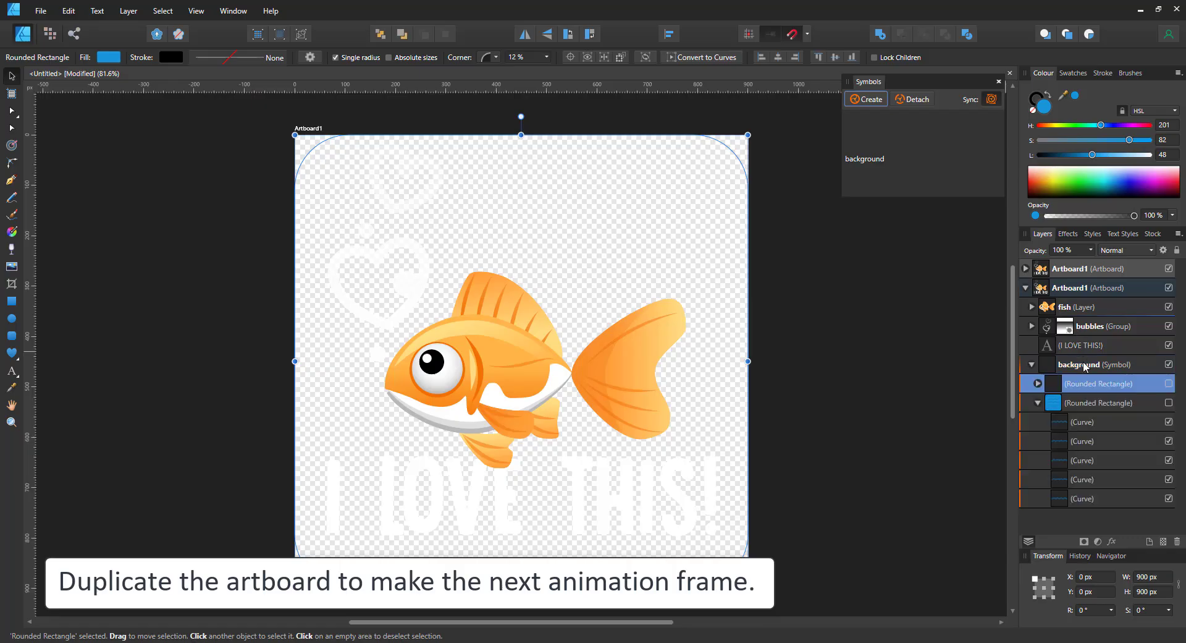
pyautogui.doubleClick(1075, 384)
pyautogui.moveTo(1075, 385); pyautogui.dragTo(1059, 522)
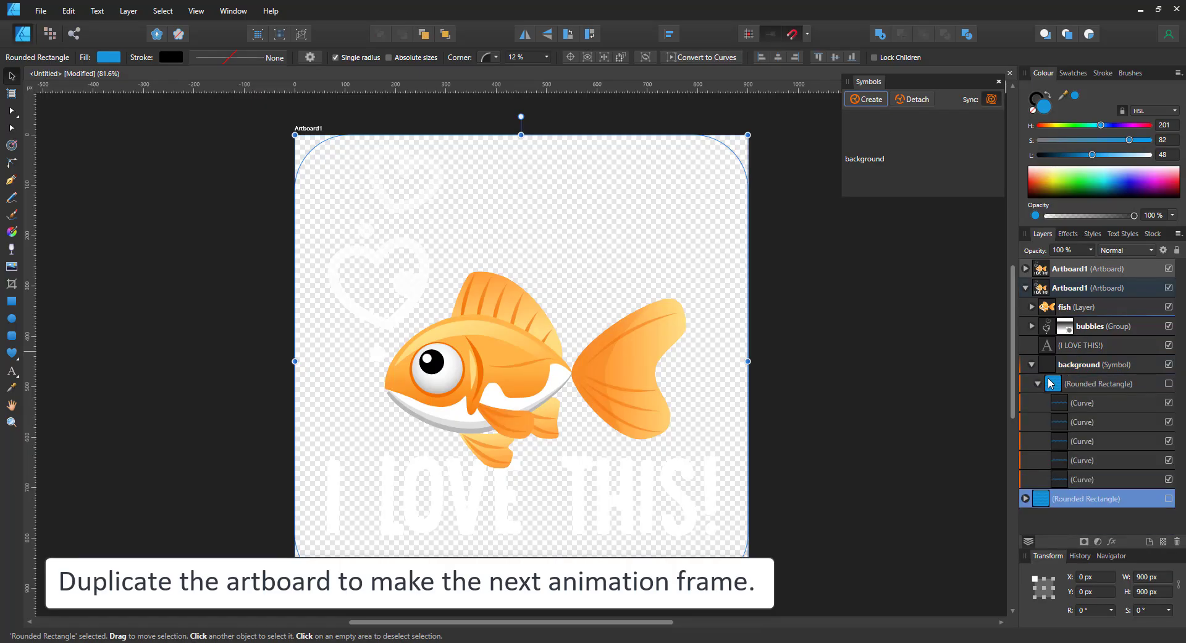
pyautogui.click(1026, 288)
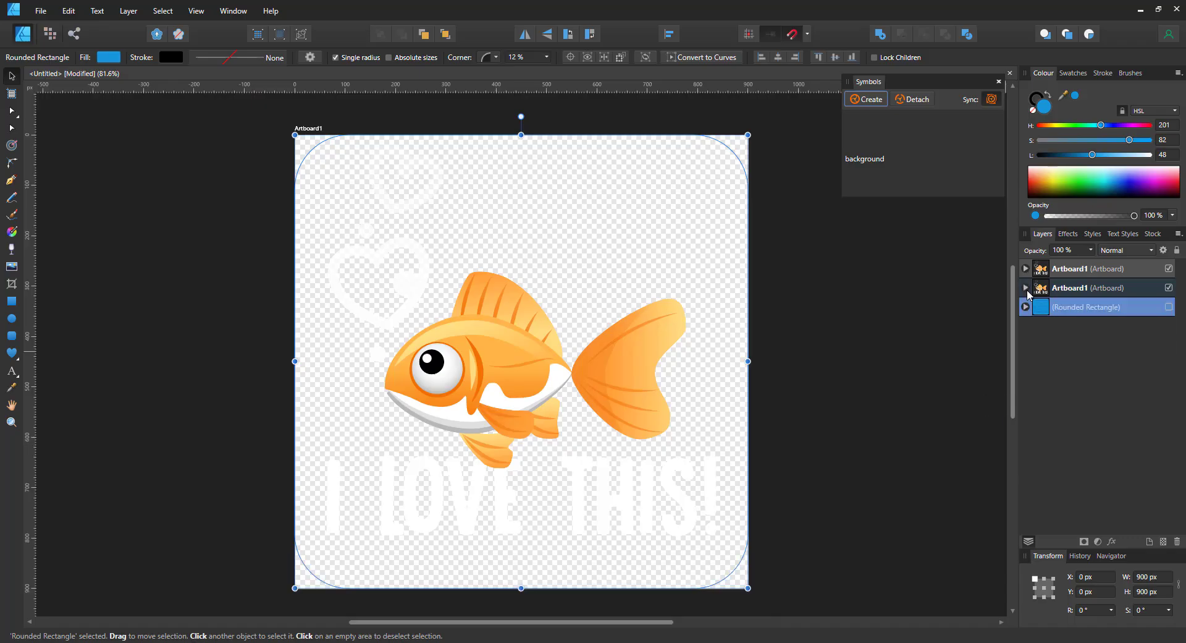
pyautogui.click(1168, 307)
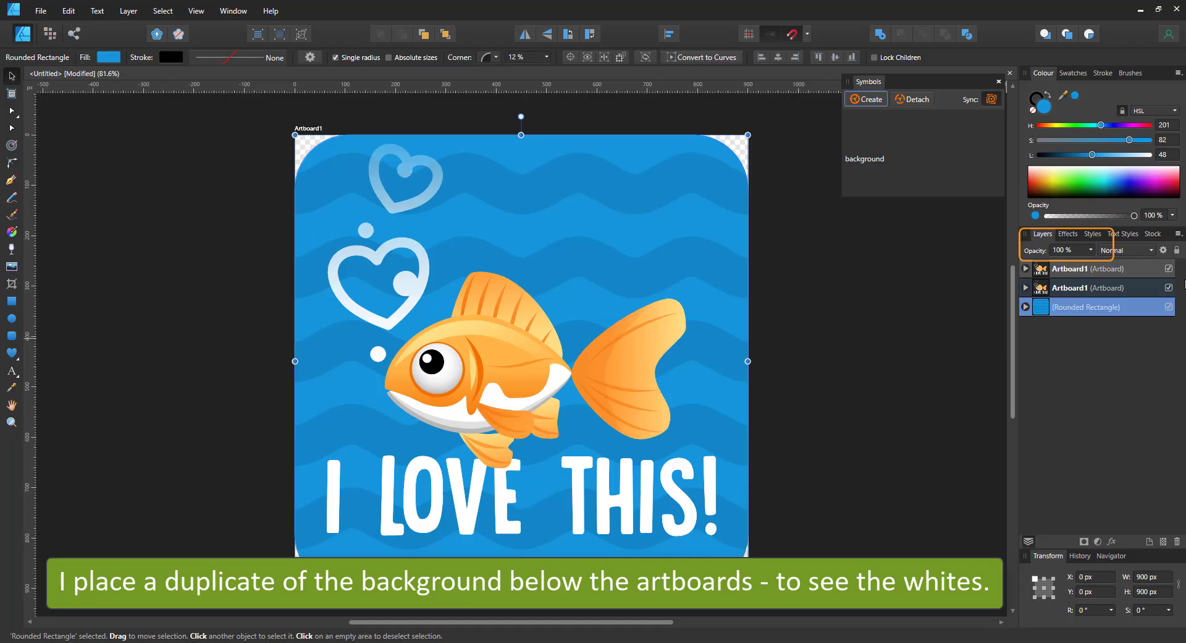
# Give the lower Artboard1 copy 30% opacity, undoing an accidental move of the top artboard
pyautogui.click(1106, 290)
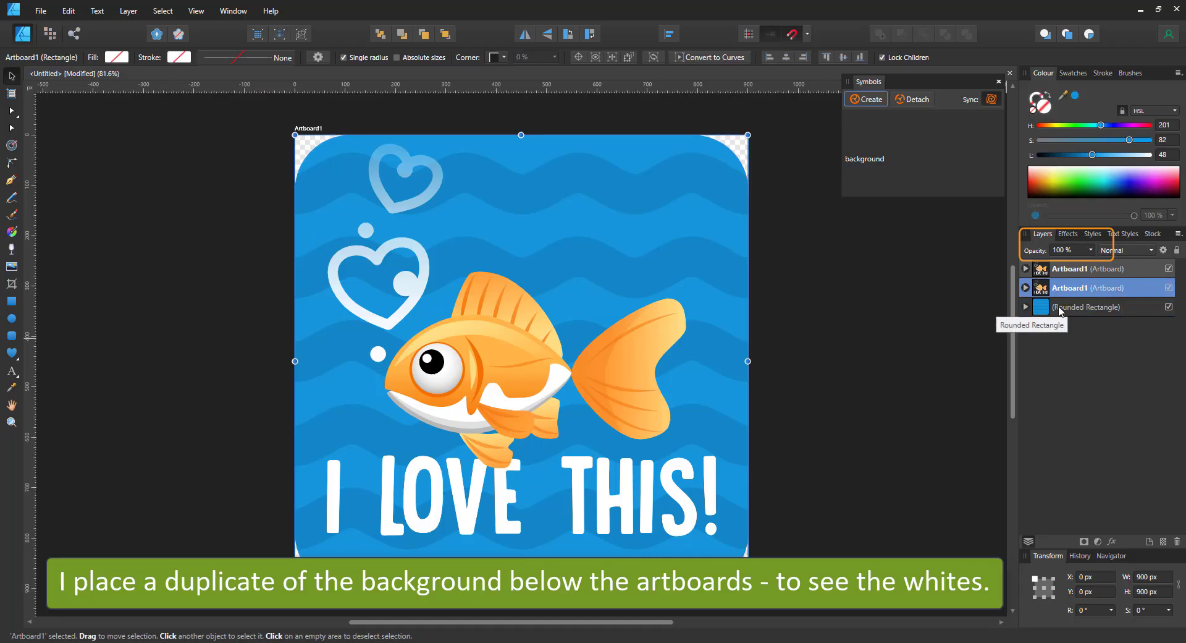
pyautogui.press('3')
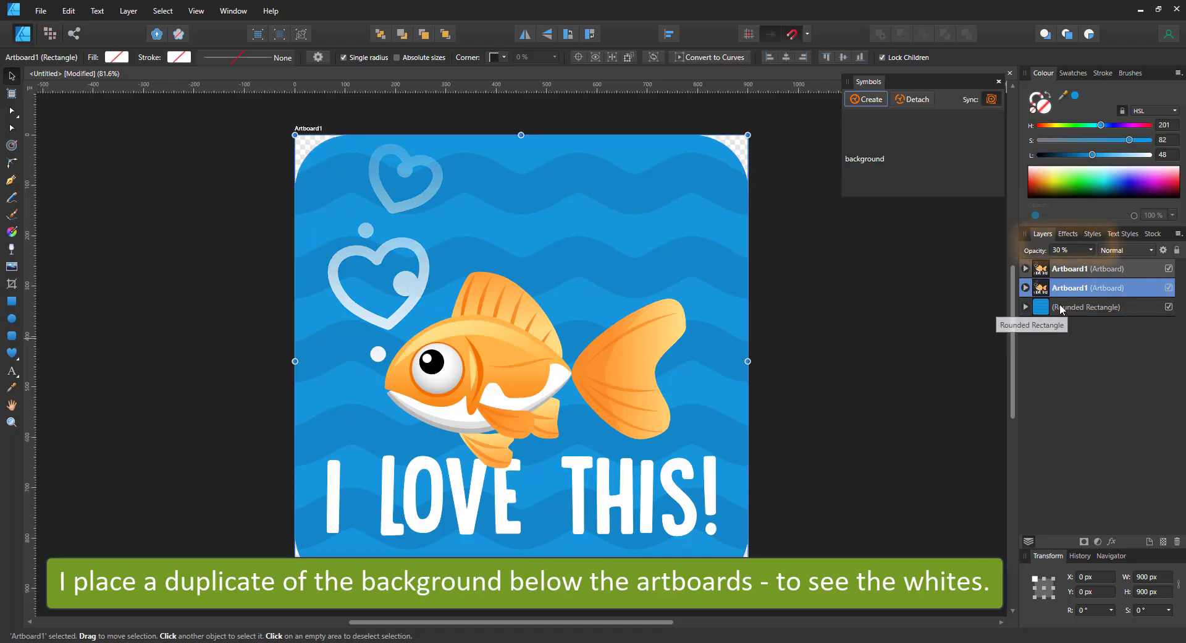
pyautogui.click(1061, 270)
pyautogui.moveTo(511, 361); pyautogui.dragTo(542, 352)
pyautogui.hotkey('ctrl', 'z')
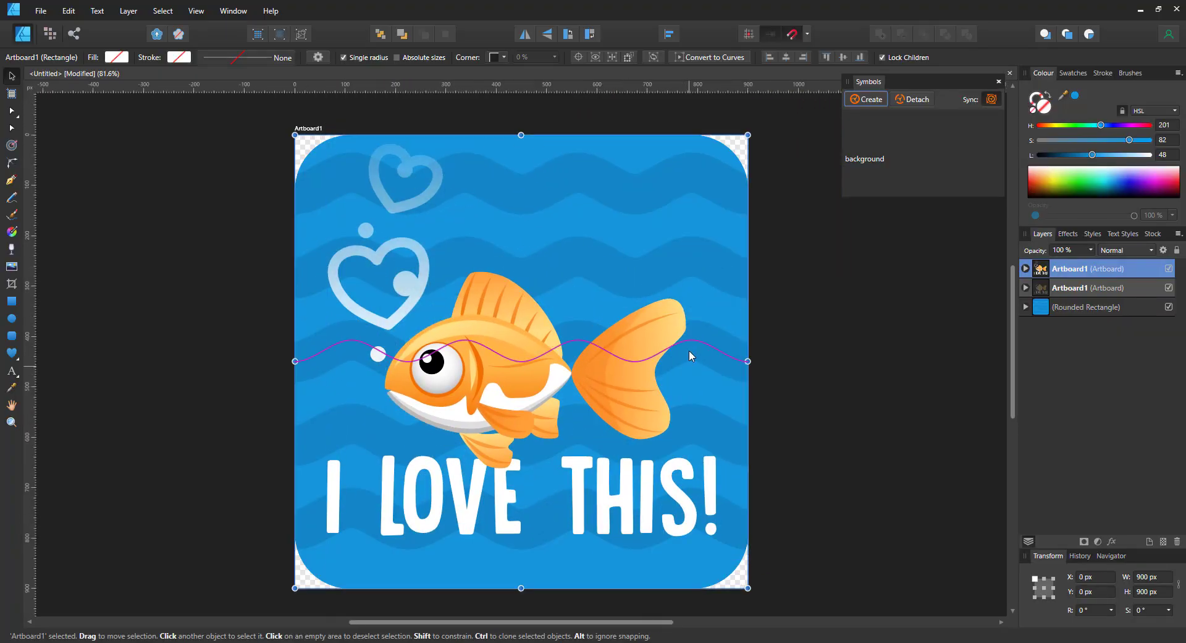
pyautogui.click(1026, 269)
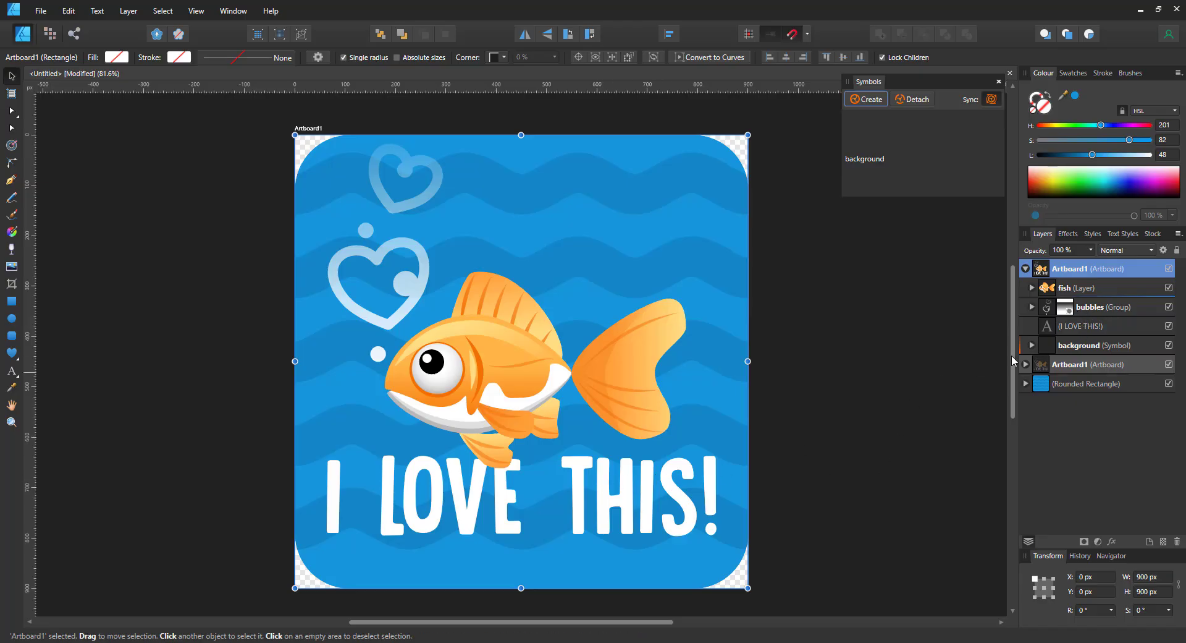
# Nudge the 'I LOVE THIS!' text up and scale it to about 808 × 167 px
pyautogui.click(547, 498)
pyautogui.moveTo(550, 500); pyautogui.dragTo(551, 497)
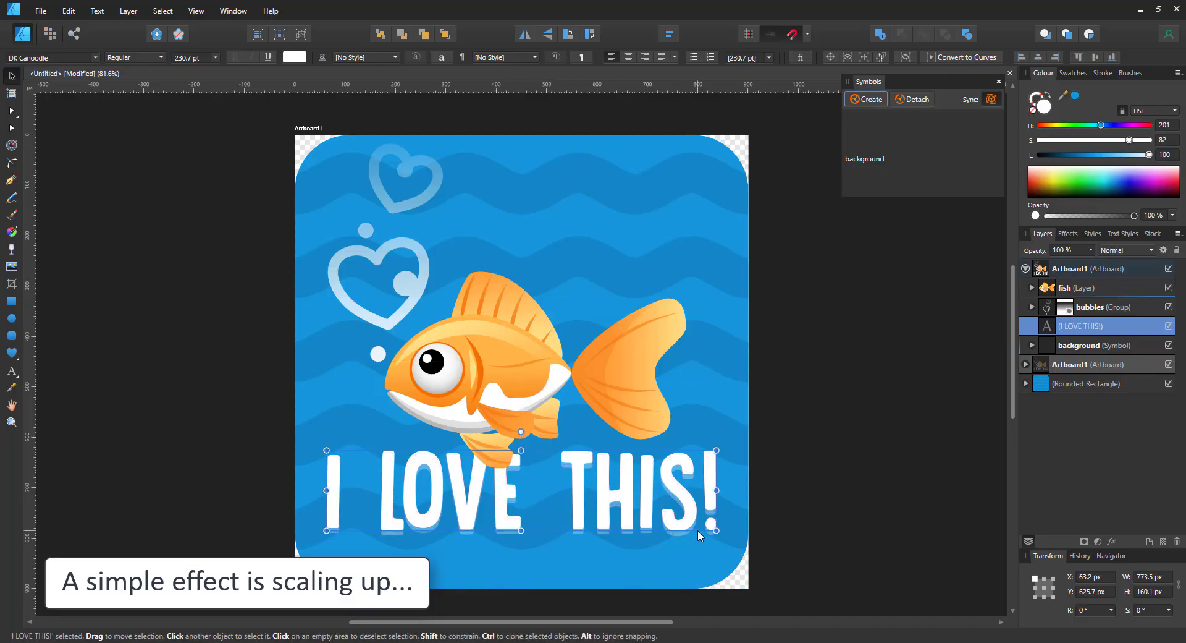
pyautogui.moveTo(716, 452); pyautogui.dragTo(724, 446)
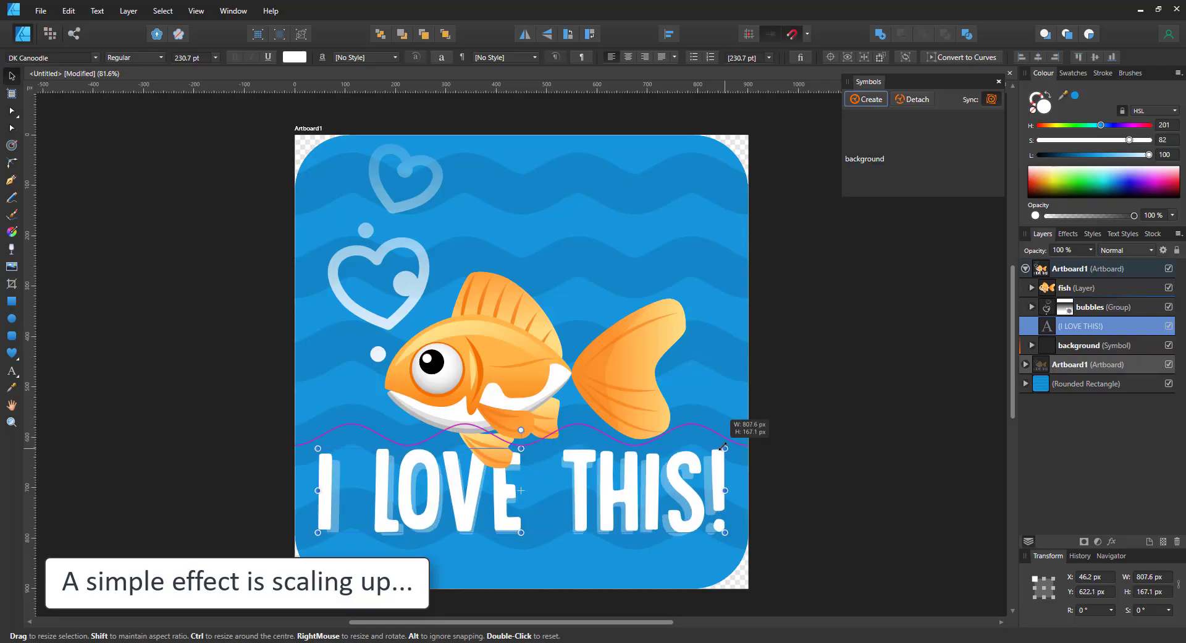